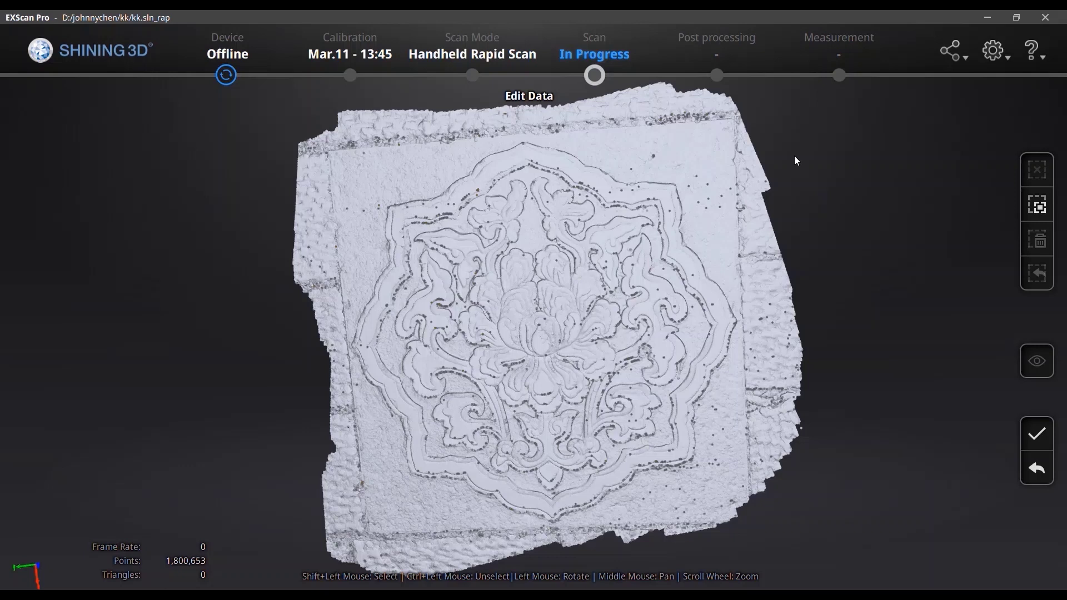
Delete the excess wall scan data beyond the right and lower edges of the square relief panel
mouse_move(770, 103)
shift+mouse_down()
mouse_move(831, 387)
mouse_move(772, 508)
shift+mouse_up()
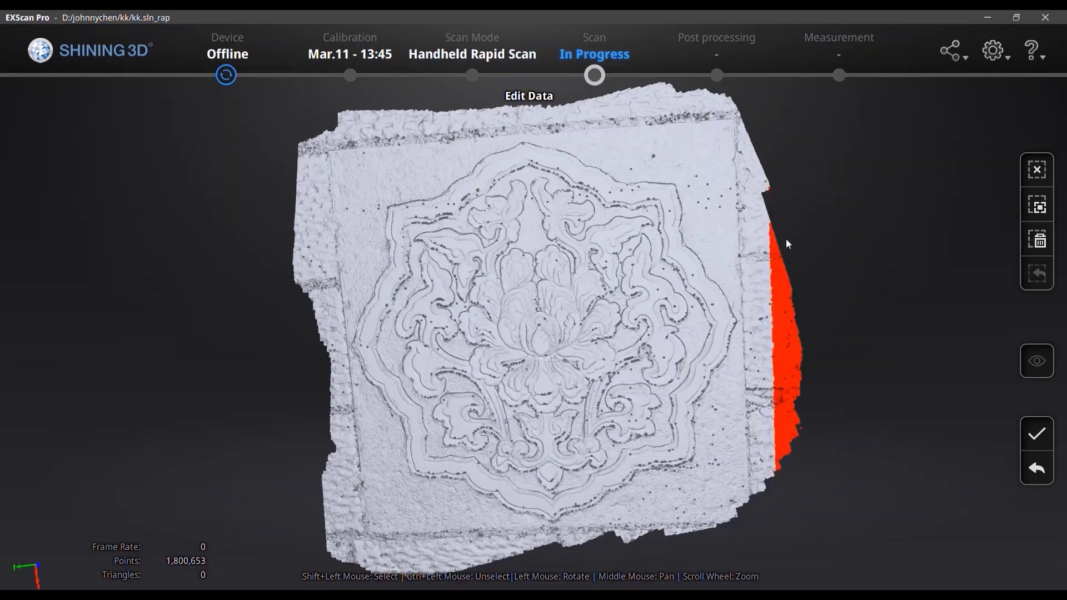
mouse_move(732, 81)
shift+mouse_down()
mouse_move(797, 535)
mouse_move(756, 553)
mouse_move(681, 537)
mouse_move(480, 536)
mouse_move(278, 547)
shift+mouse_up()
key(Delete)
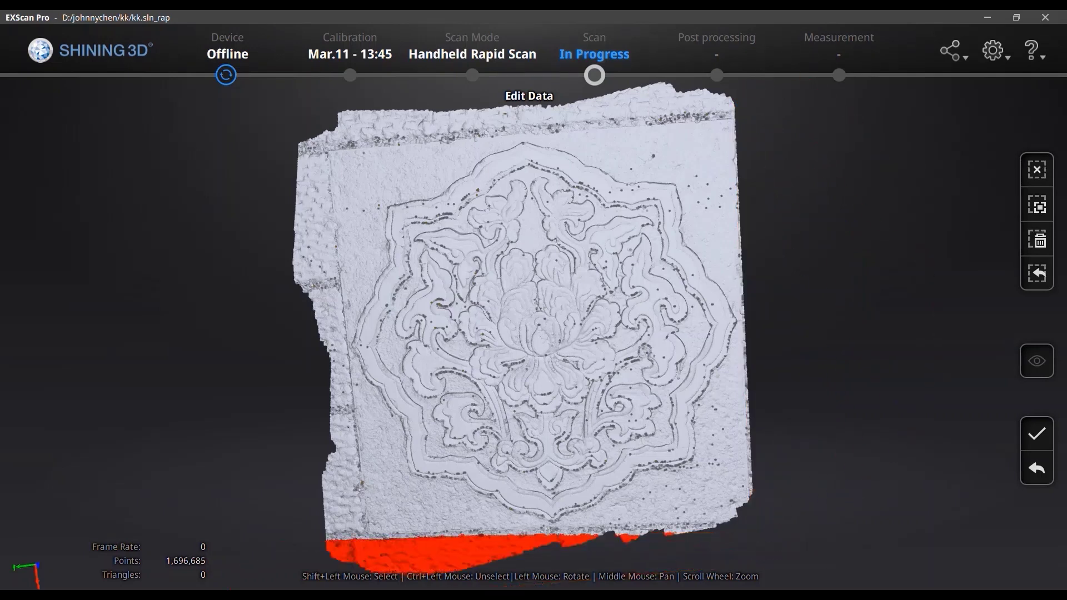
key(Delete)
mouse_move(816, 556)
shift+mouse_down()
mouse_move(289, 553)
mouse_move(809, 532)
shift+mouse_up()
key(Delete)
Delete the excess scan data beyond the left and upper edges of the relief panel and apply the data edits
mouse_move(327, 111)
shift+mouse_down()
mouse_move(352, 578)
mouse_move(375, 580)
shift+mouse_up()
key(Delete)
mouse_move(743, 123)
shift+mouse_down()
mouse_move(334, 128)
mouse_move(297, 152)
shift+mouse_up()
shift+drag(291, 124, 454, 99)
key(Delete)
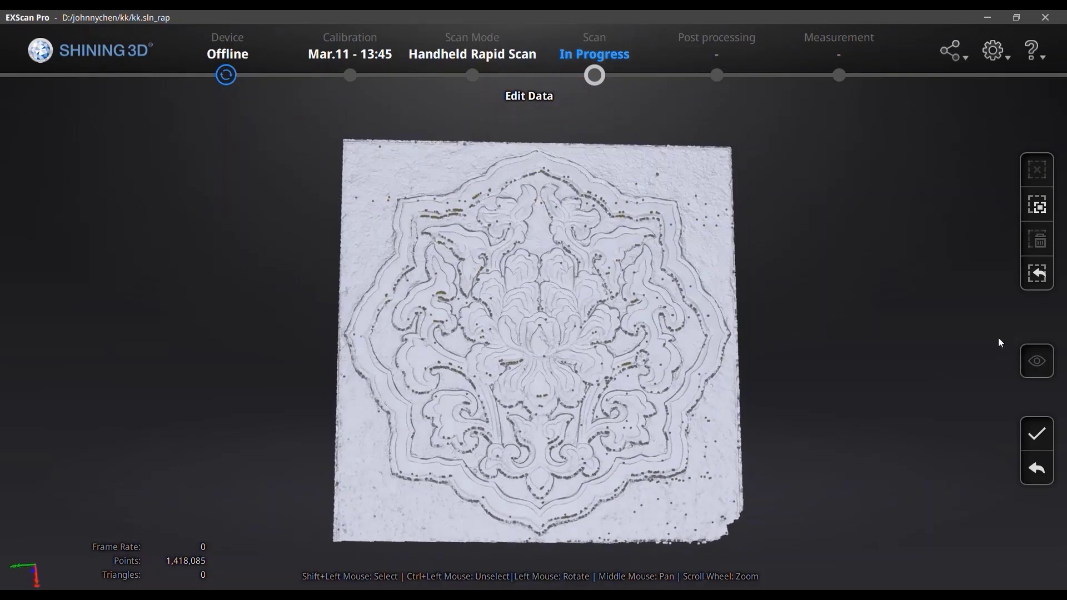
click(1036, 433)
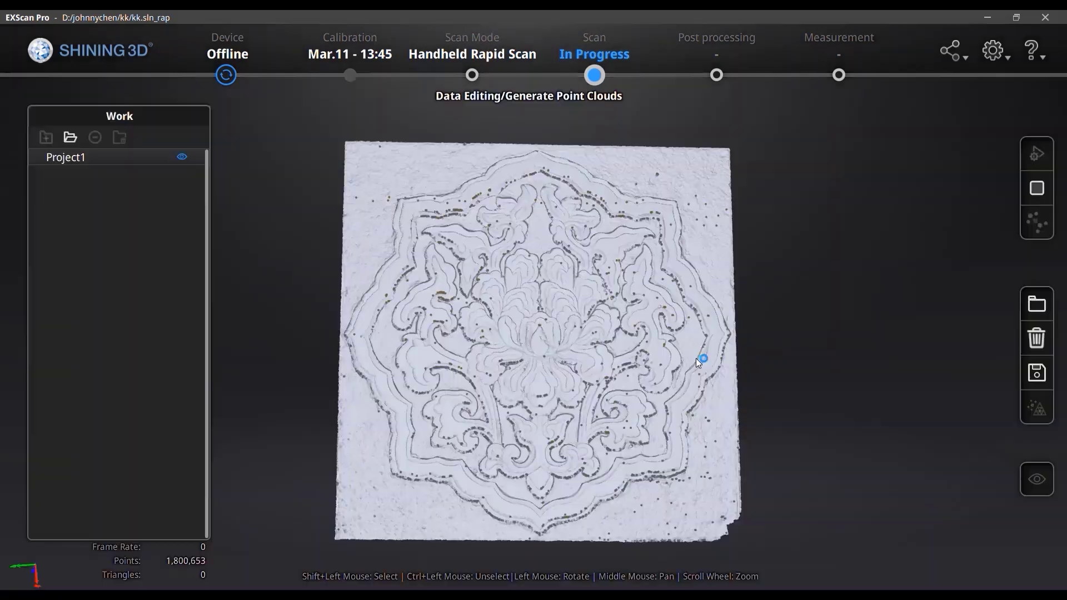
Save the trimmed scan data and try to switch to post processing without meshing
drag(703, 358, 666, 361)
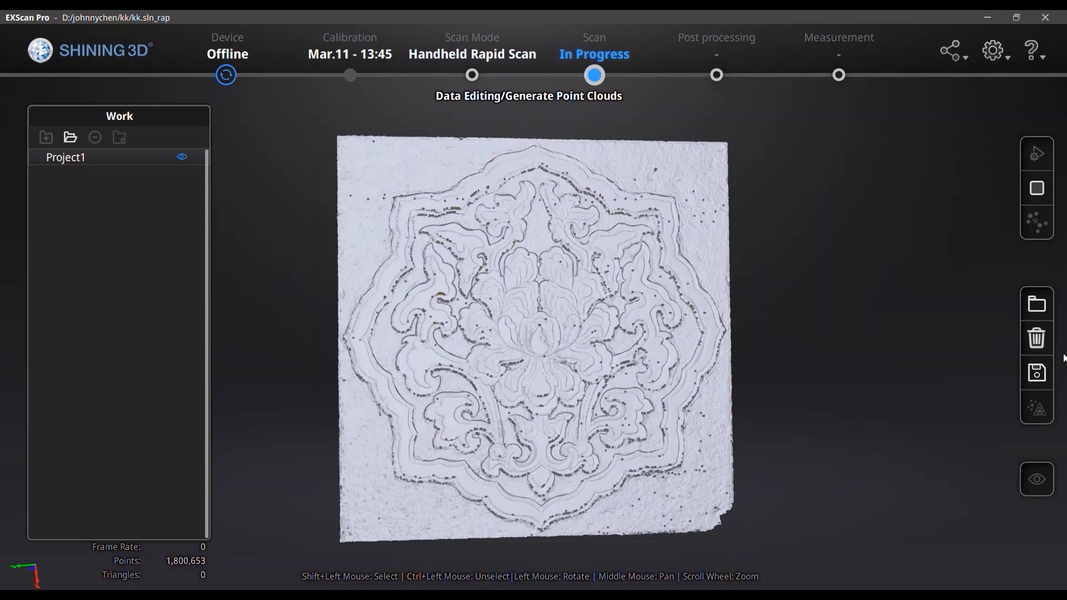
click(1037, 373)
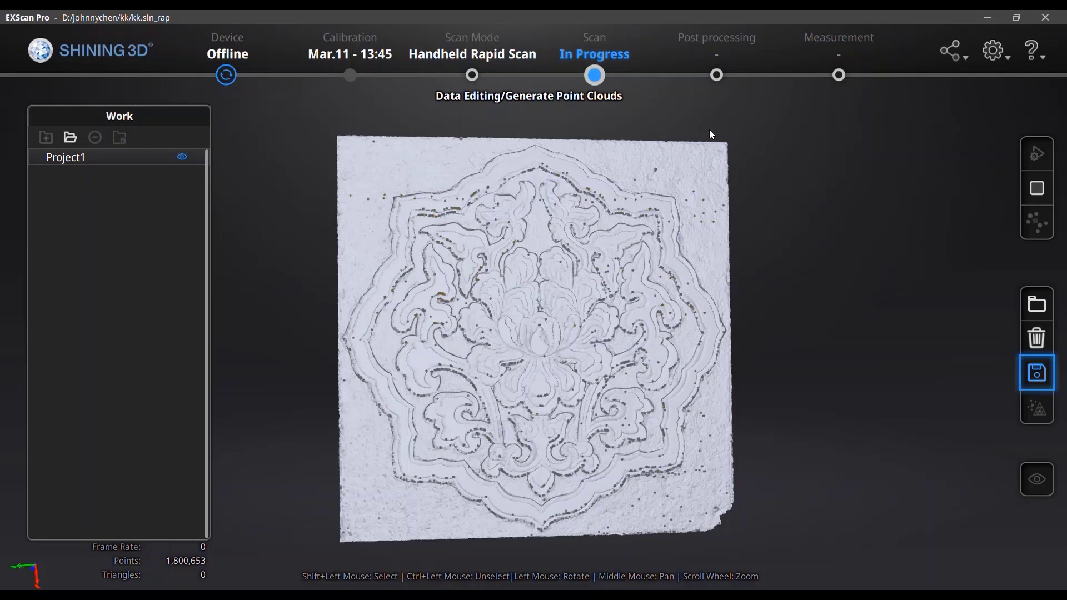
click(718, 75)
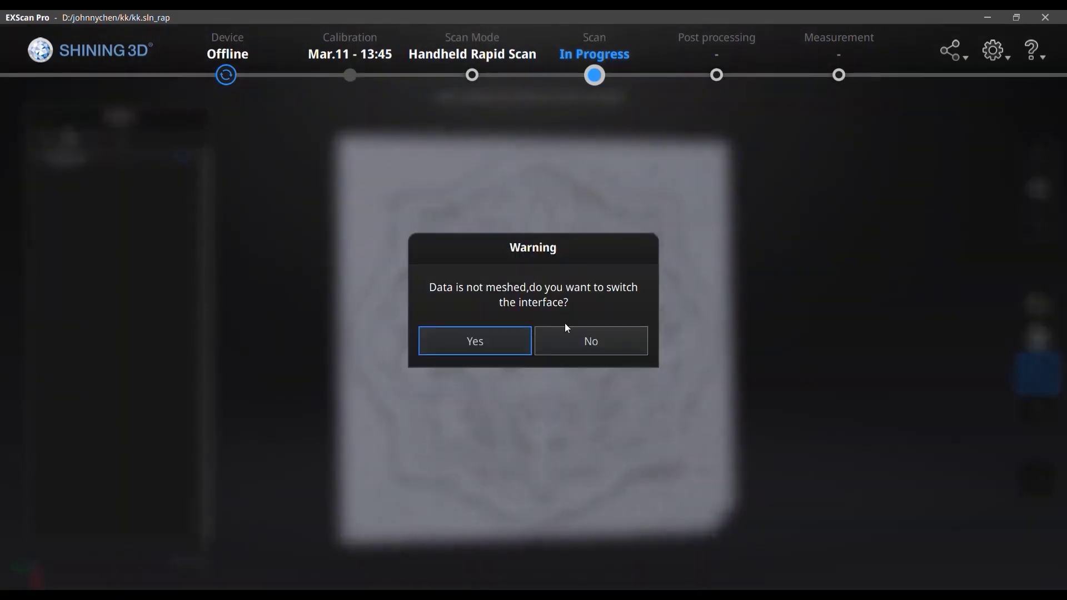
click(591, 339)
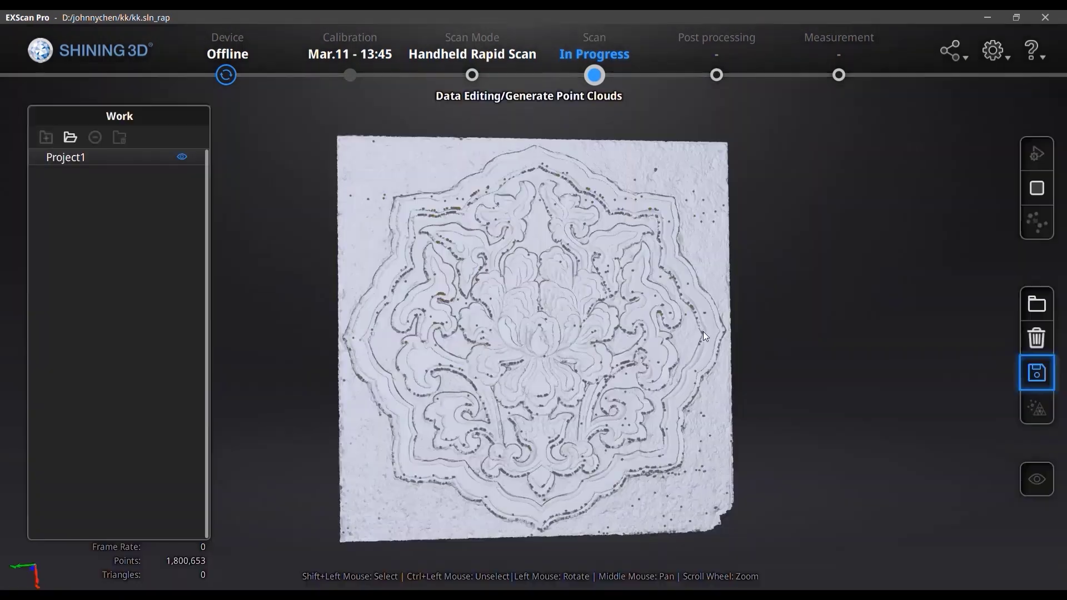
Generate the point cloud with Quality Priority and Low resolution at 1.0, and mesh it into a model
drag(547, 413, 622, 377)
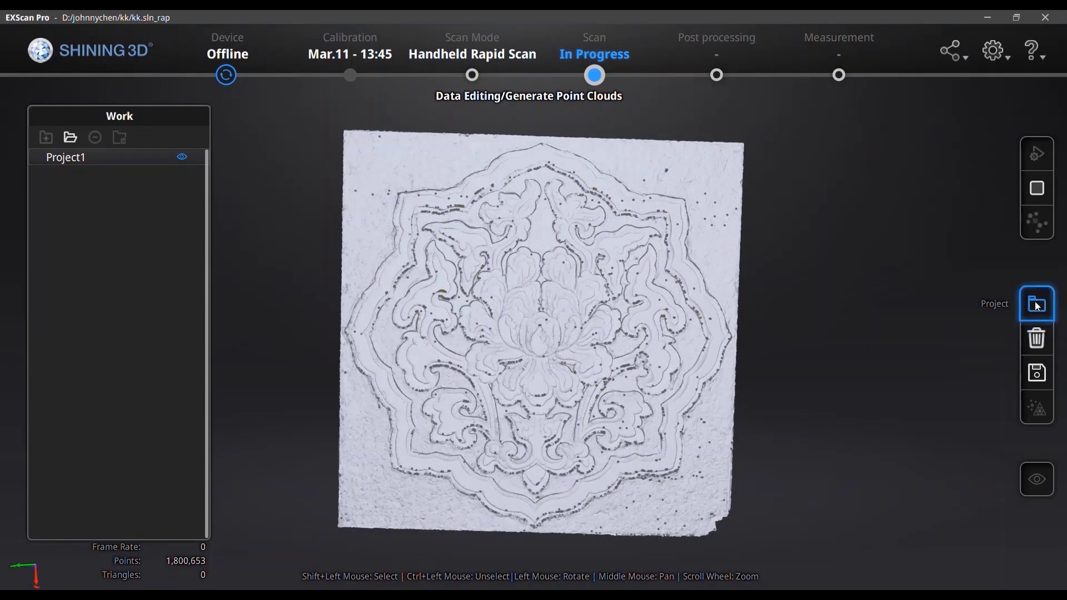
click(1034, 188)
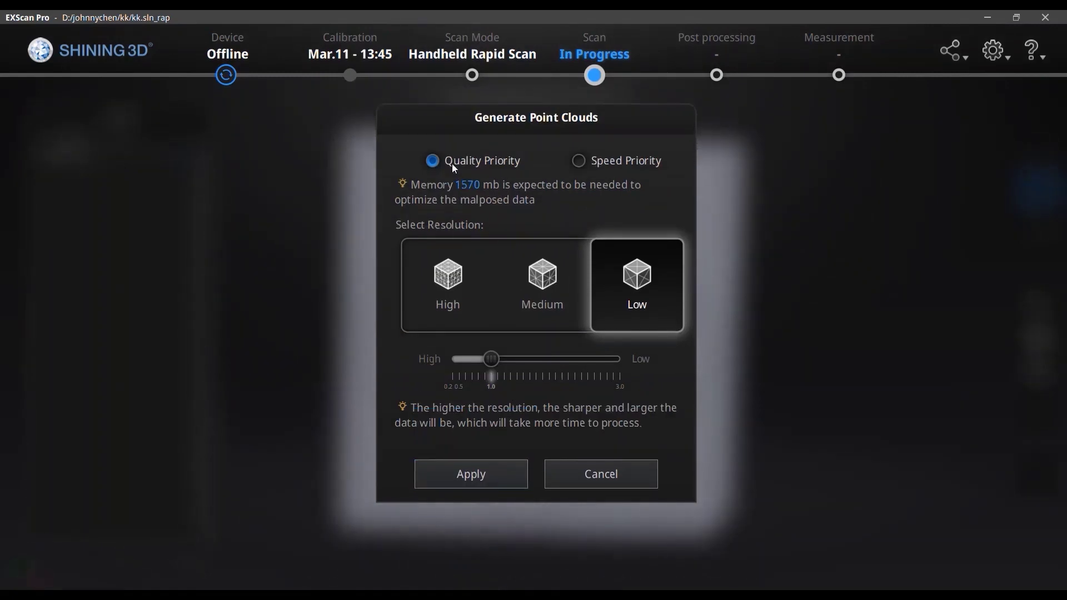
click(479, 471)
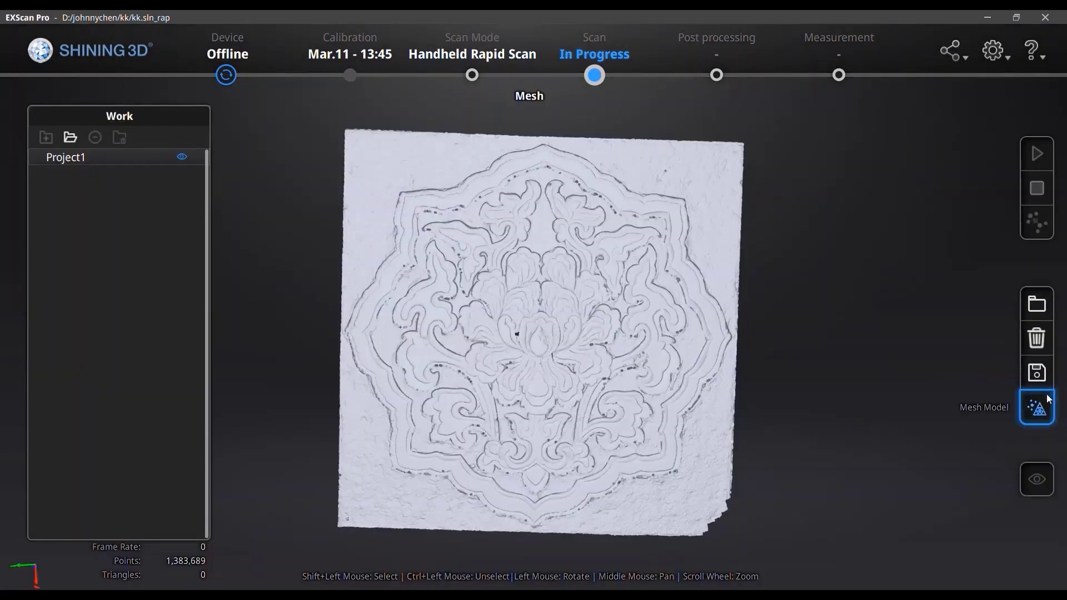
click(1037, 407)
click(705, 353)
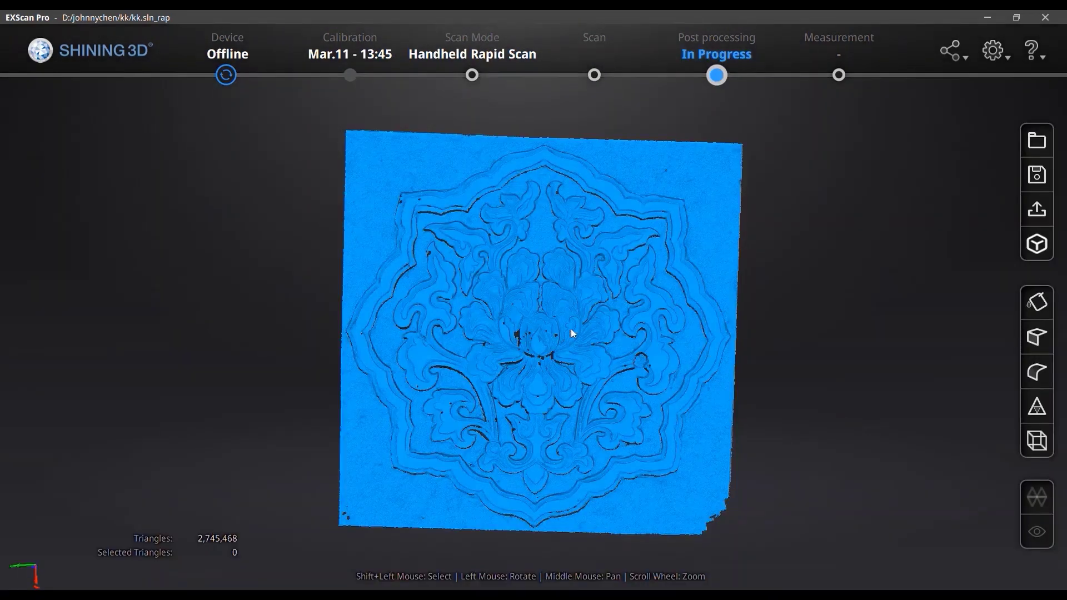
Fill the small holes in the relief mesh automatically, using Curvature and a 100 mm perimeter
mouse_move(572, 332)
mouse_down()
mouse_move(567, 381)
mouse_move(649, 162)
mouse_move(504, 297)
mouse_move(335, 364)
mouse_move(562, 417)
mouse_move(475, 432)
mouse_move(578, 374)
mouse_move(559, 338)
mouse_up()
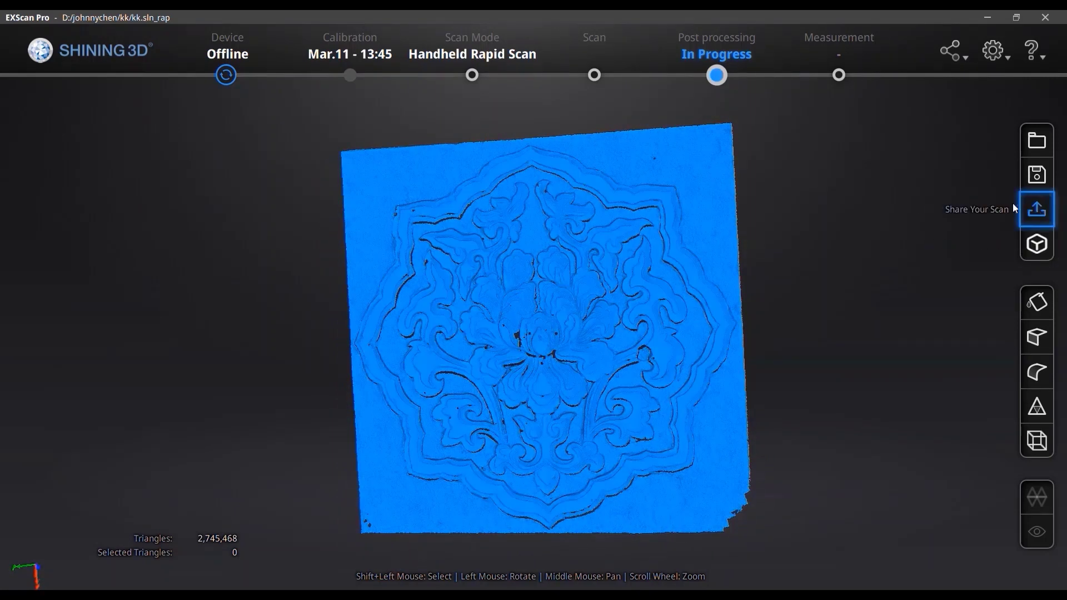
drag(591, 271, 745, 312)
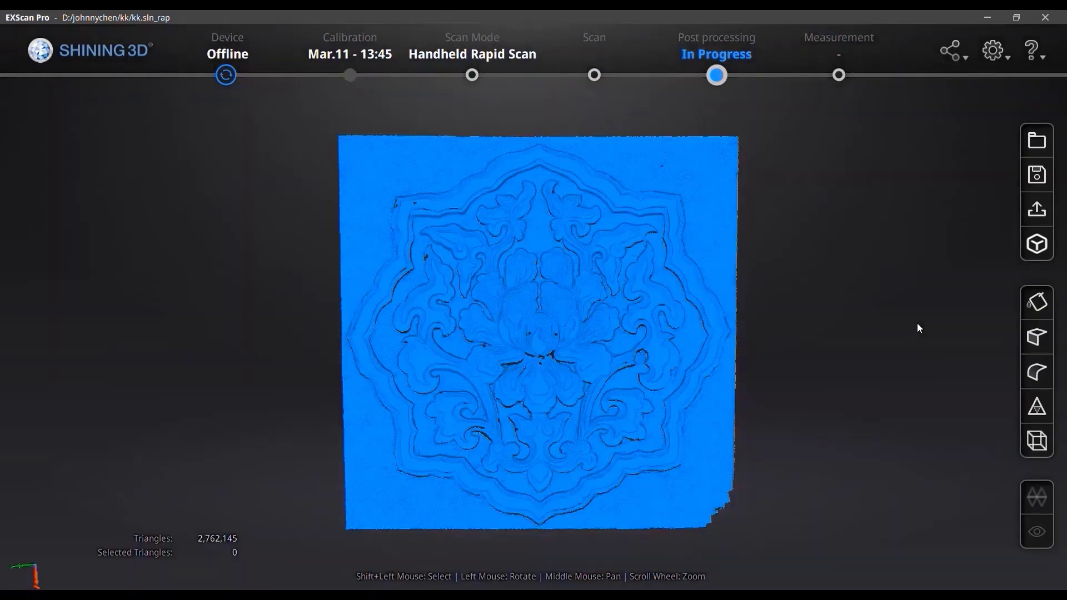
click(1038, 303)
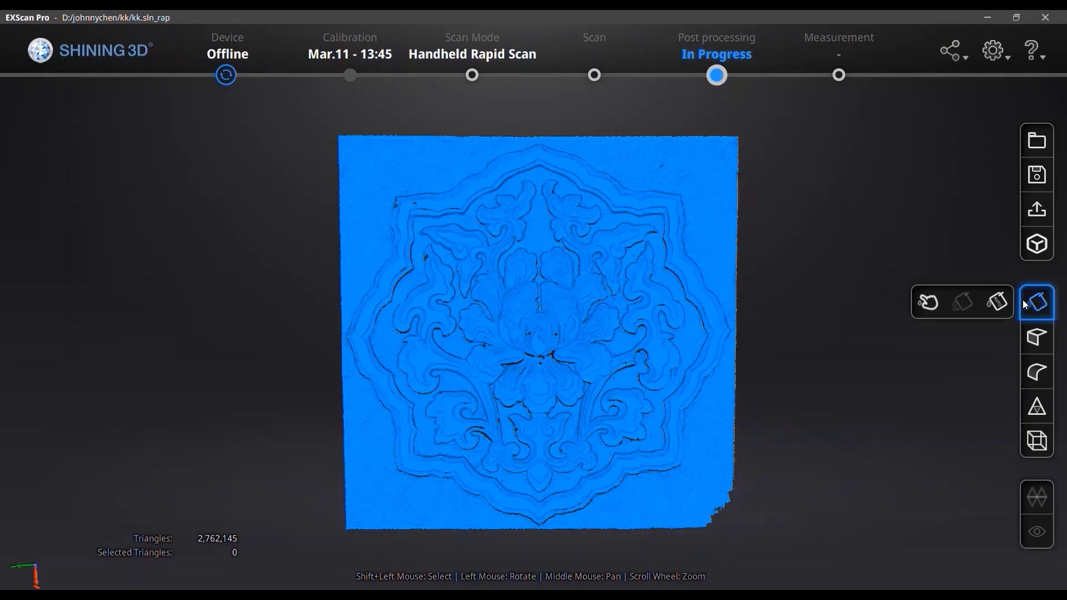
click(998, 303)
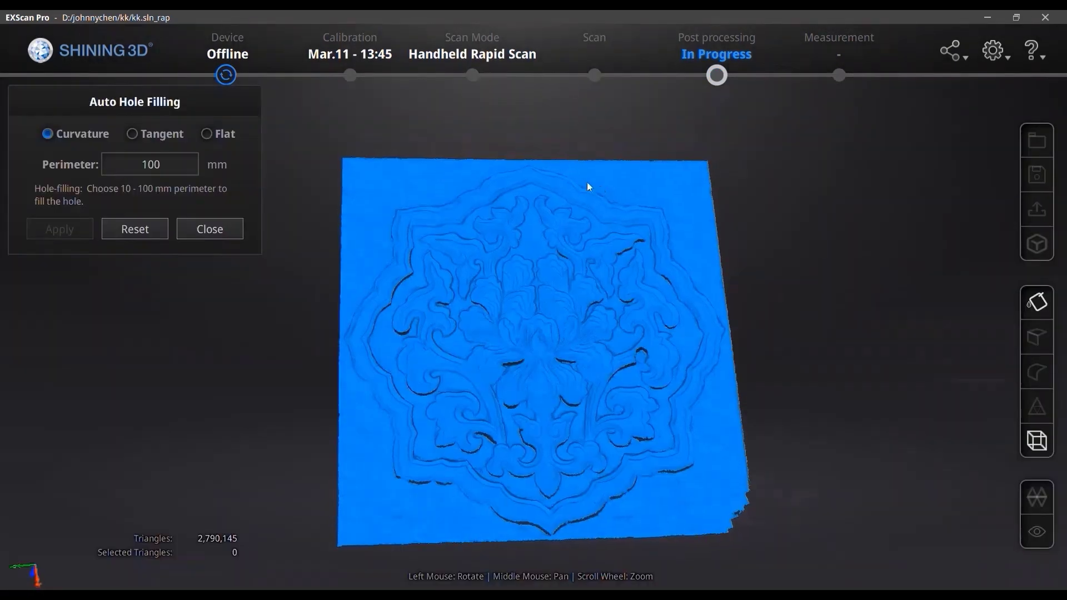
drag(587, 182, 410, 343)
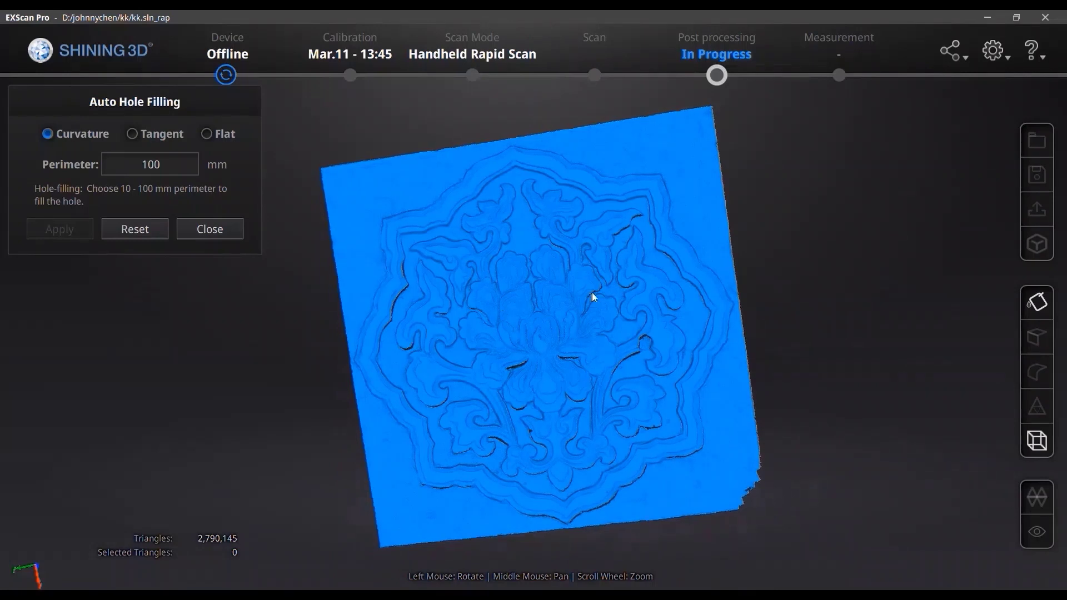
drag(719, 311, 764, 356)
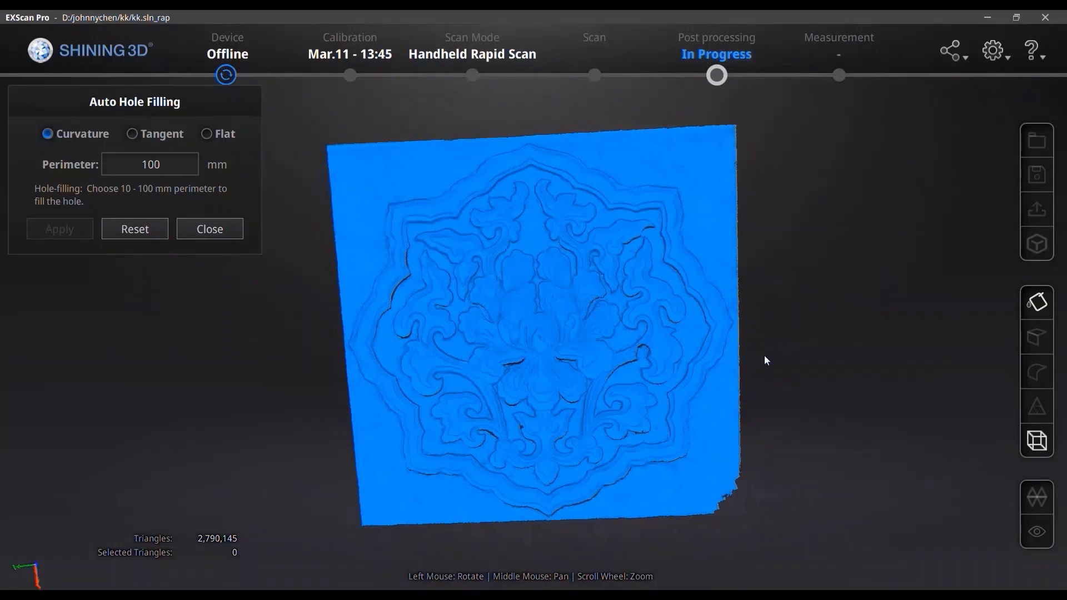
click(229, 235)
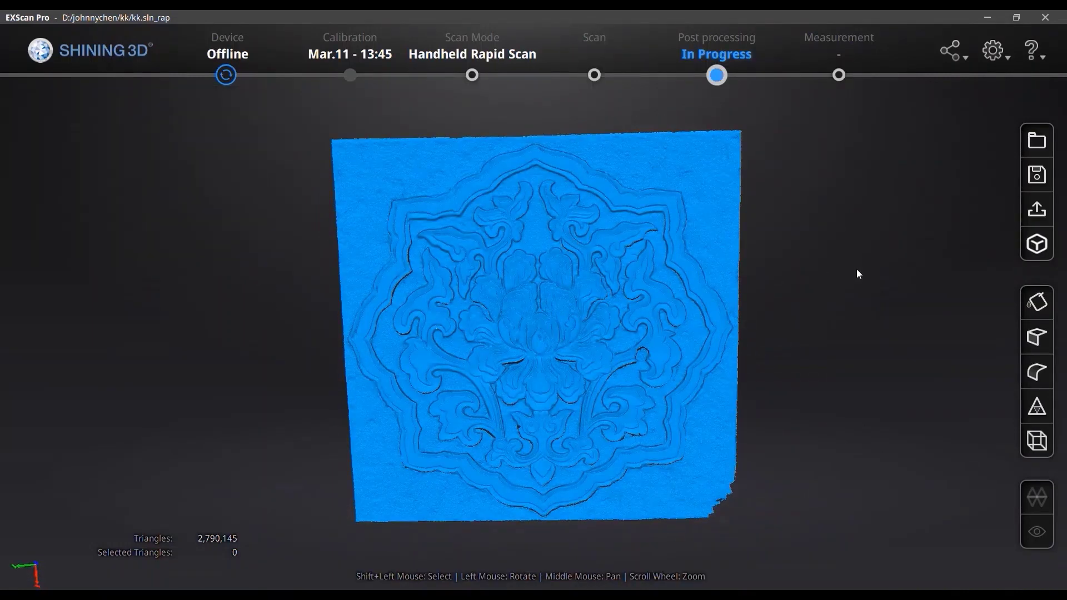
Manually fill the holes on the relief's left half and along its lower outer border, using the Curvature method
click(1033, 300)
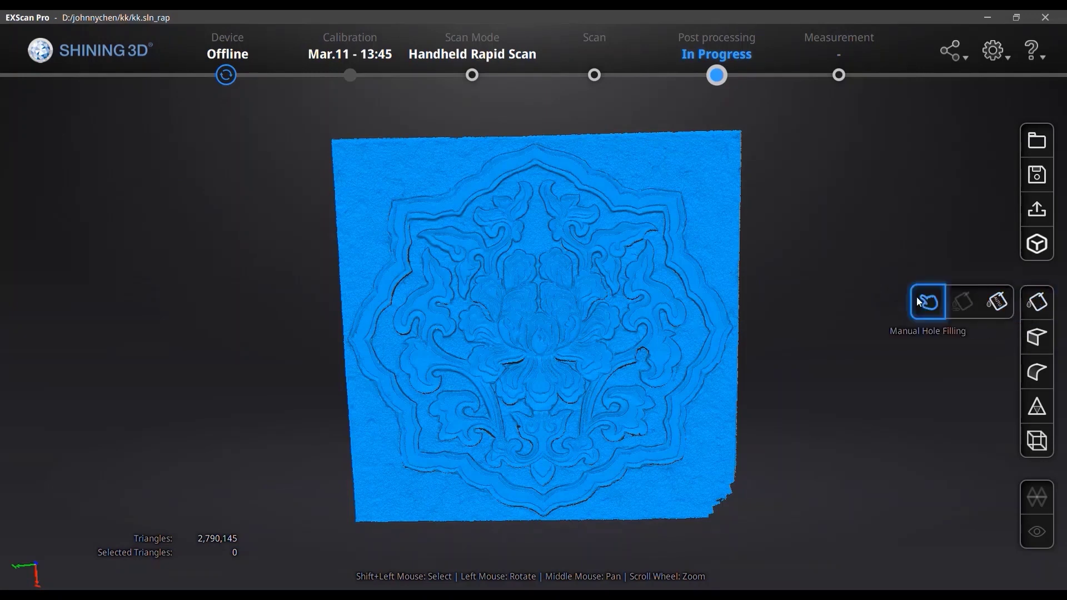
click(922, 301)
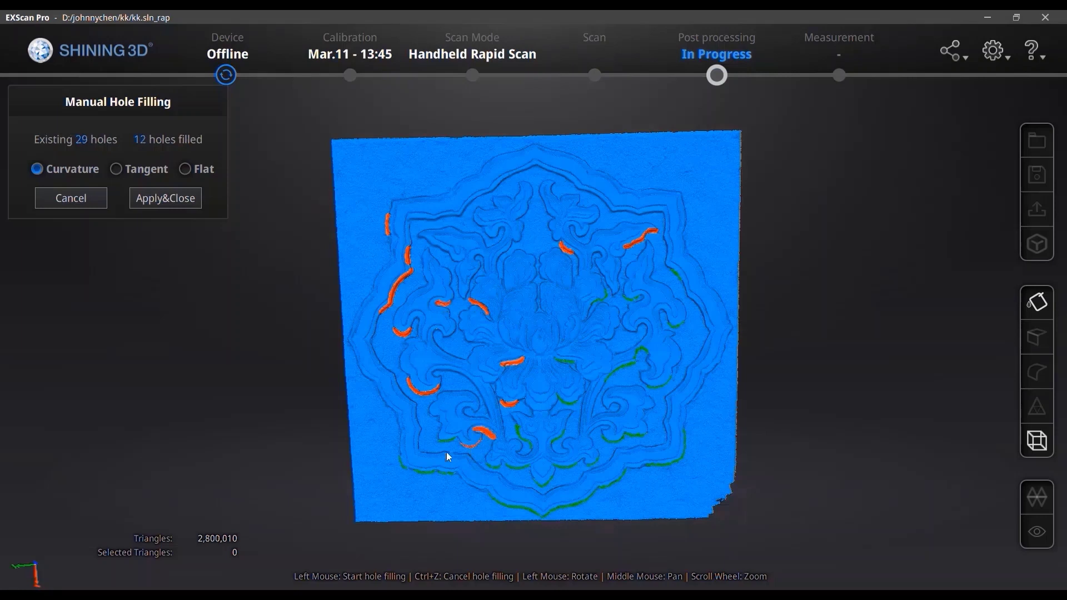
click(452, 479)
click(563, 512)
click(619, 479)
click(681, 450)
click(639, 441)
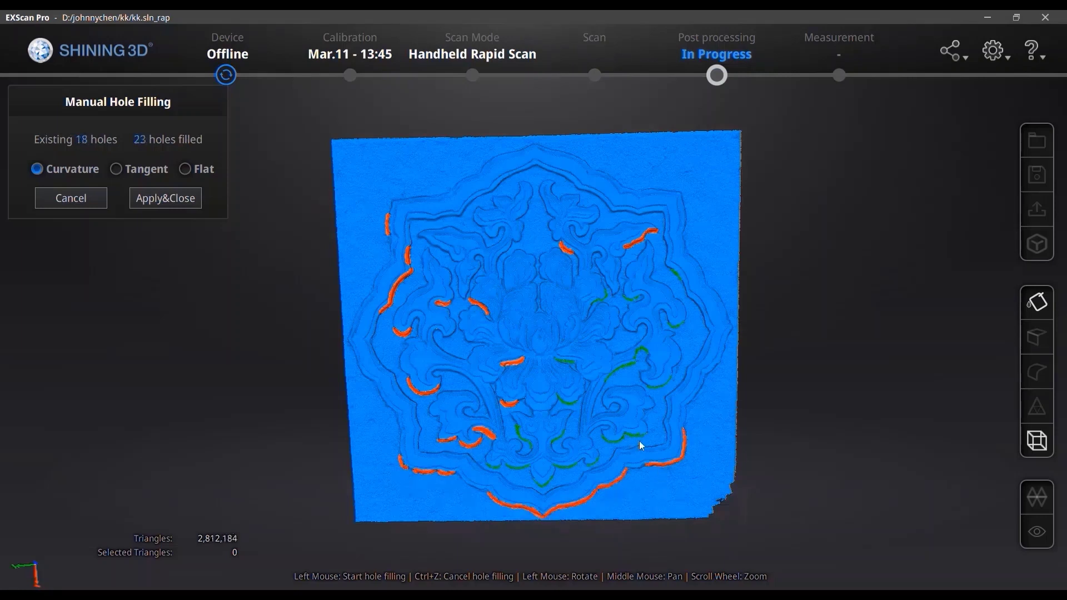
Manually fill the holes in the lower ornament scrolls and below the central flower
click(616, 472)
click(595, 462)
click(556, 466)
click(518, 472)
click(492, 464)
click(520, 433)
click(562, 400)
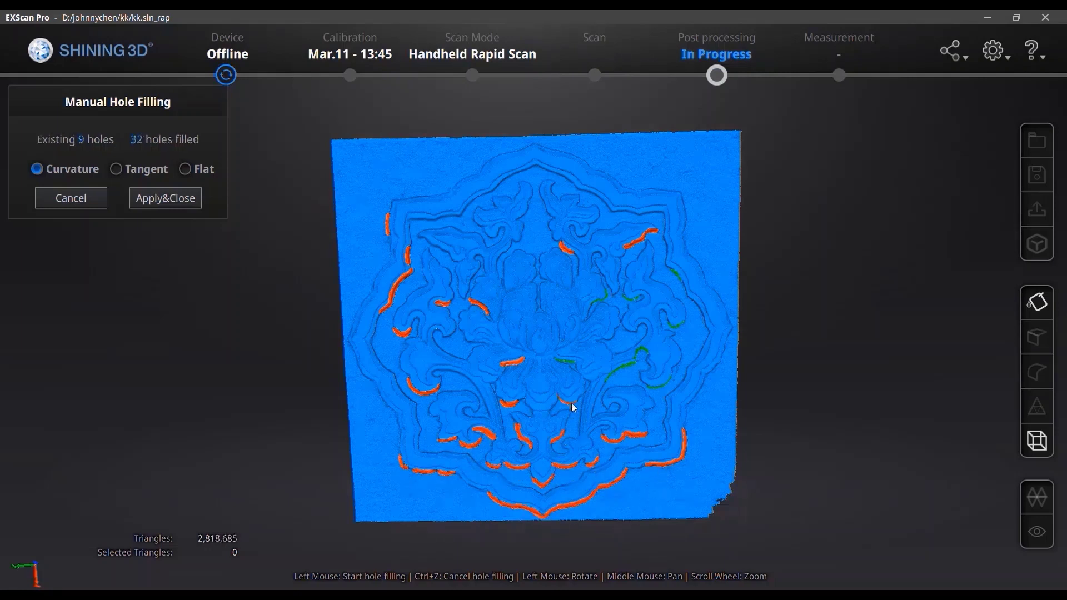
Manually fill the remaining holes beside the central flower and in the right-hand scrolls, and apply the hole filling
click(566, 361)
click(601, 296)
click(631, 299)
click(675, 275)
click(676, 323)
click(639, 355)
click(661, 389)
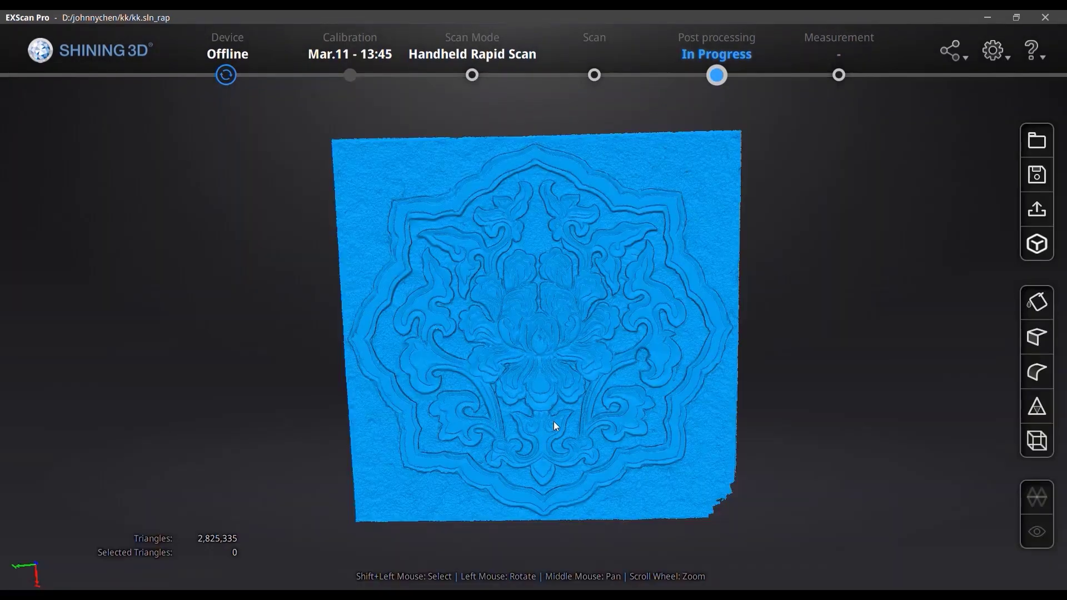
Sharpen the relief mesh at the Medium level
scroll(536, 333, up, 6)
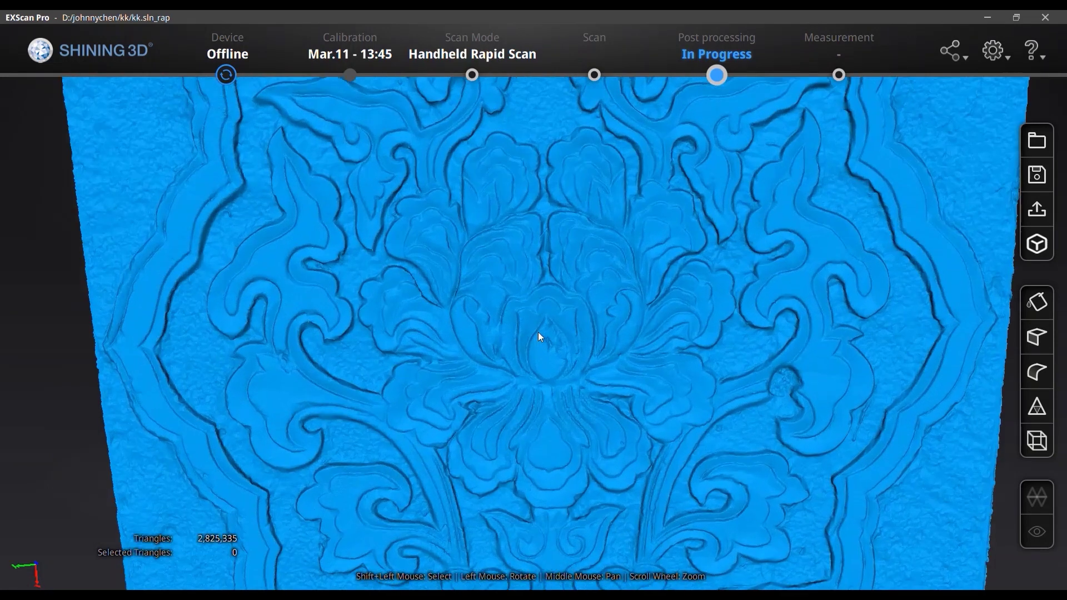
drag(538, 332, 634, 439)
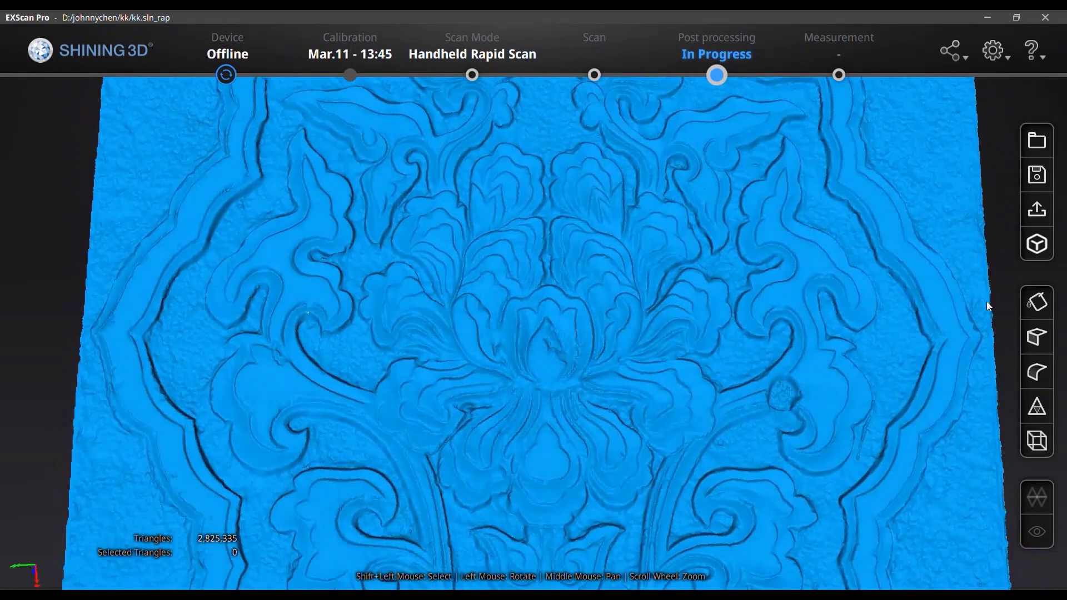
click(1039, 343)
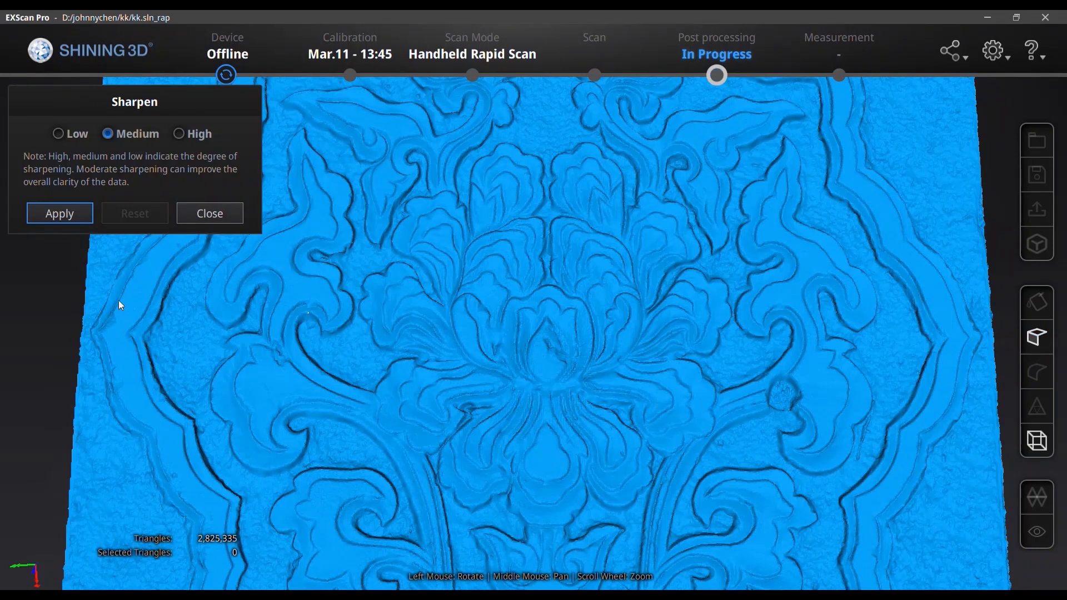
click(59, 213)
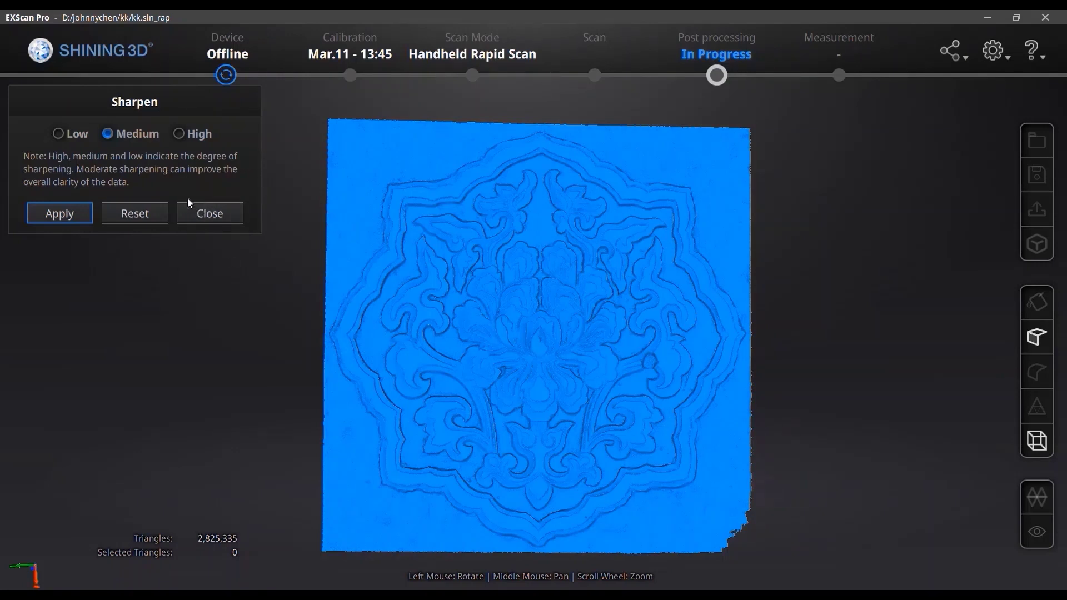
click(202, 212)
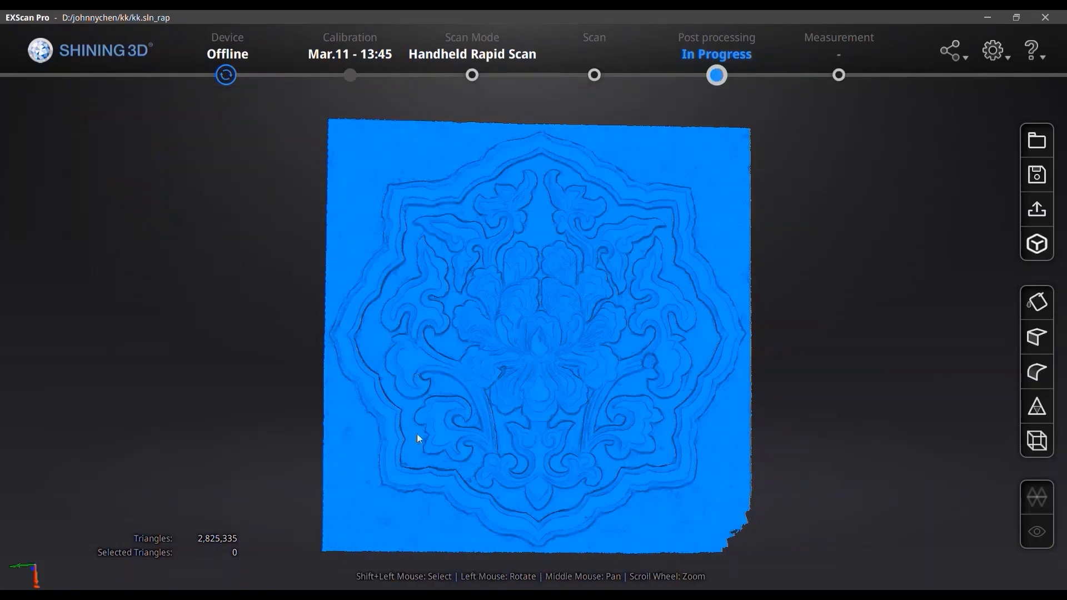
mouse_move(419, 439)
mouse_down()
mouse_move(521, 428)
mouse_move(415, 450)
mouse_up()
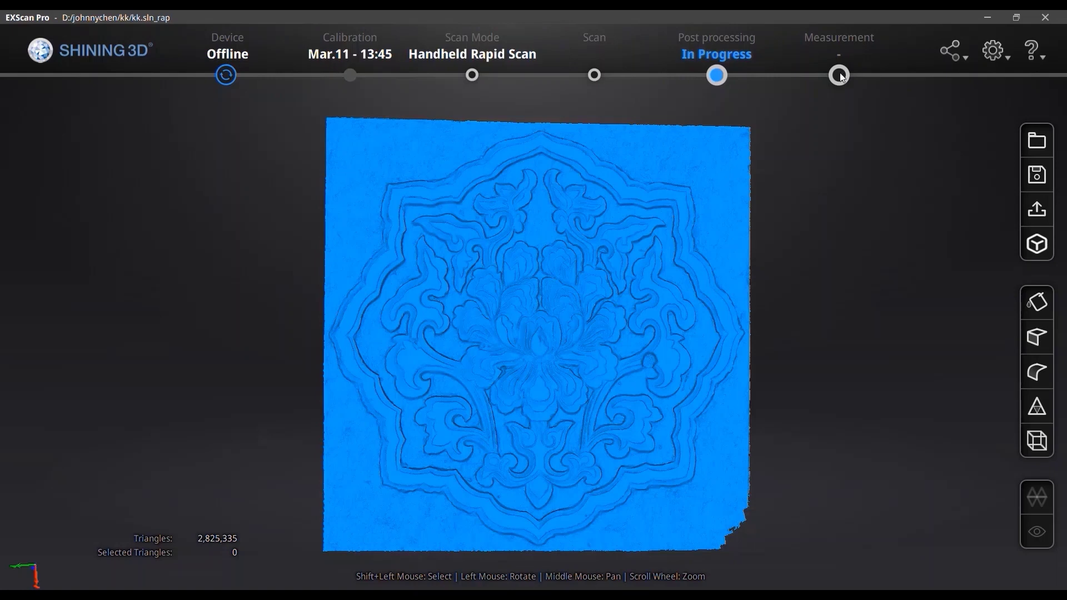
Go to the measurement stage and open feature creation for the relief mesh
click(840, 76)
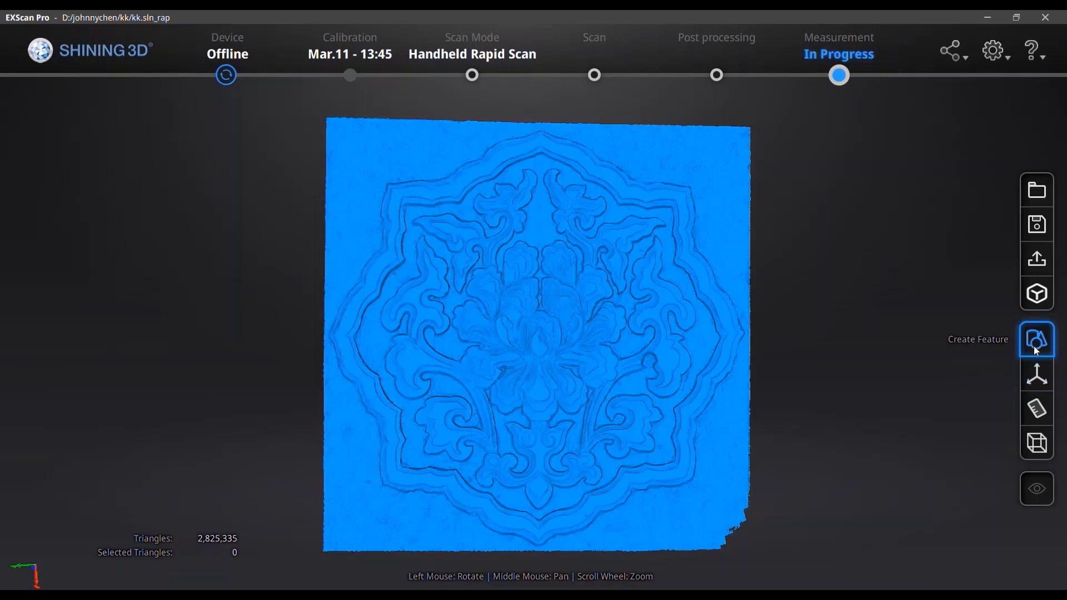
click(1035, 349)
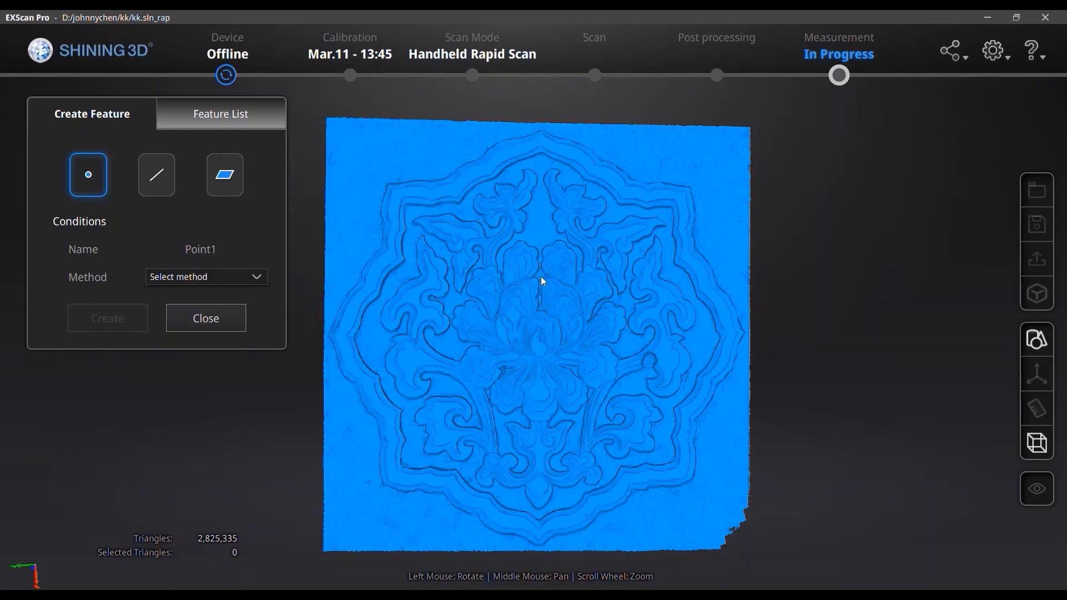
scroll(537, 329, down, 2)
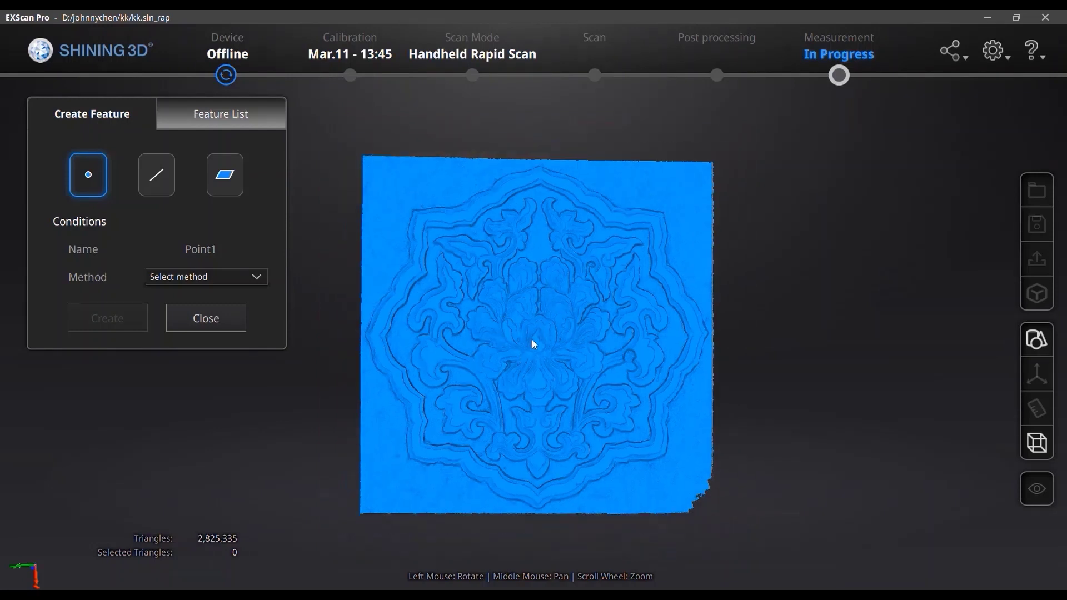
scroll(539, 329, up, 4)
scroll(540, 332, up, 3)
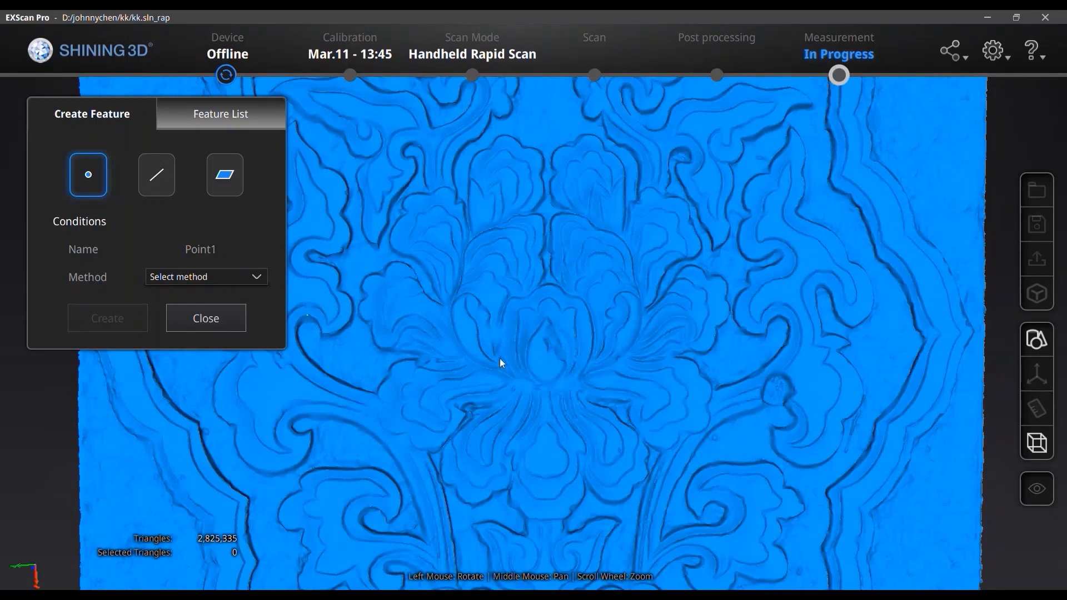
Create a point feature with the Selected points method on the flat area just above the central flower
click(195, 279)
click(194, 279)
click(194, 279)
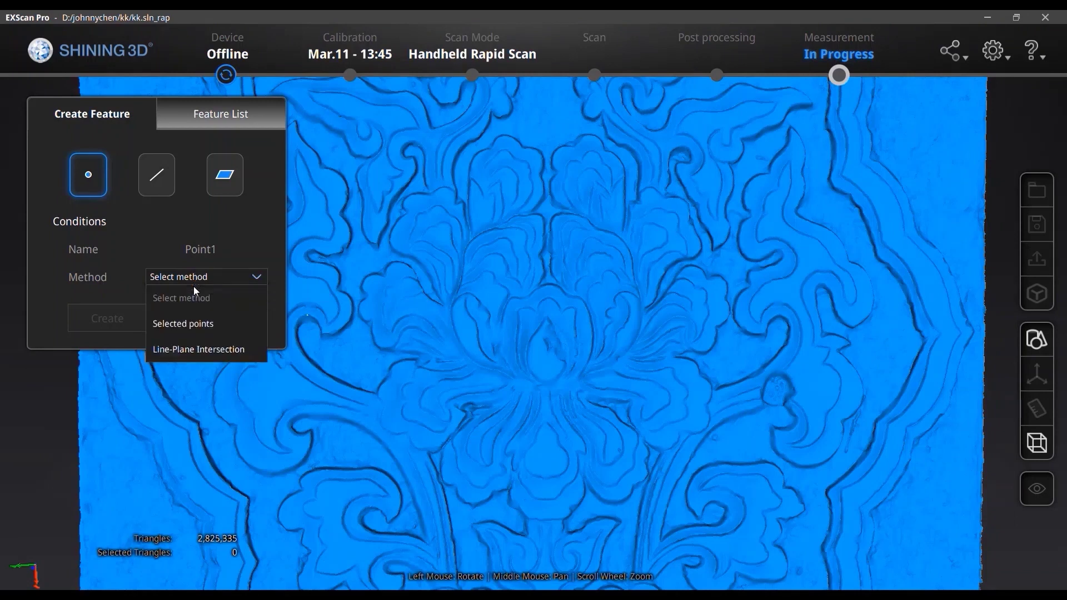
click(198, 324)
scroll(371, 292, down, 3)
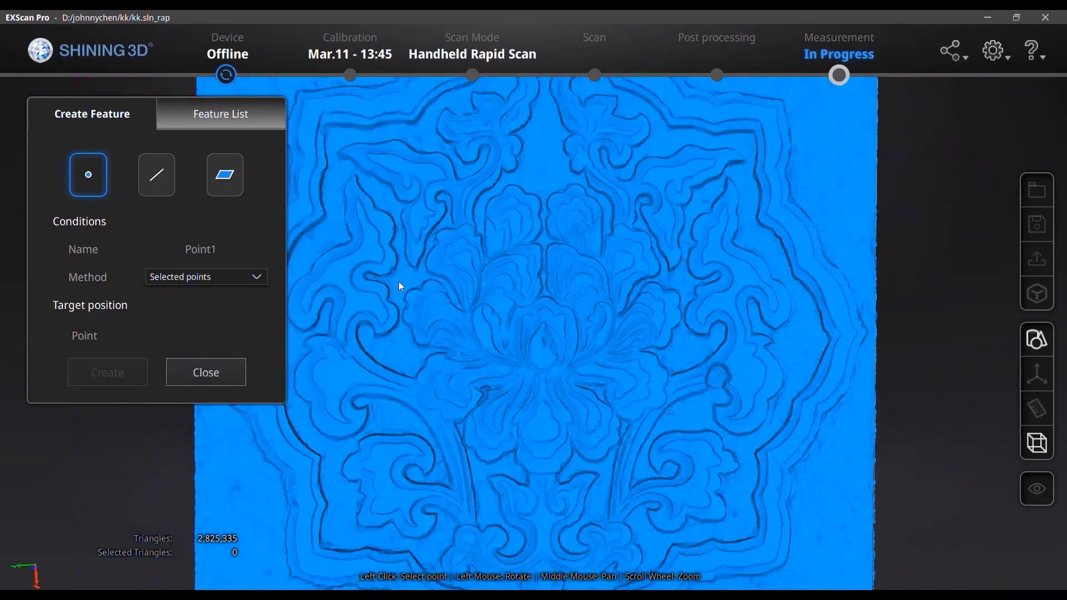
scroll(685, 182, down, 2)
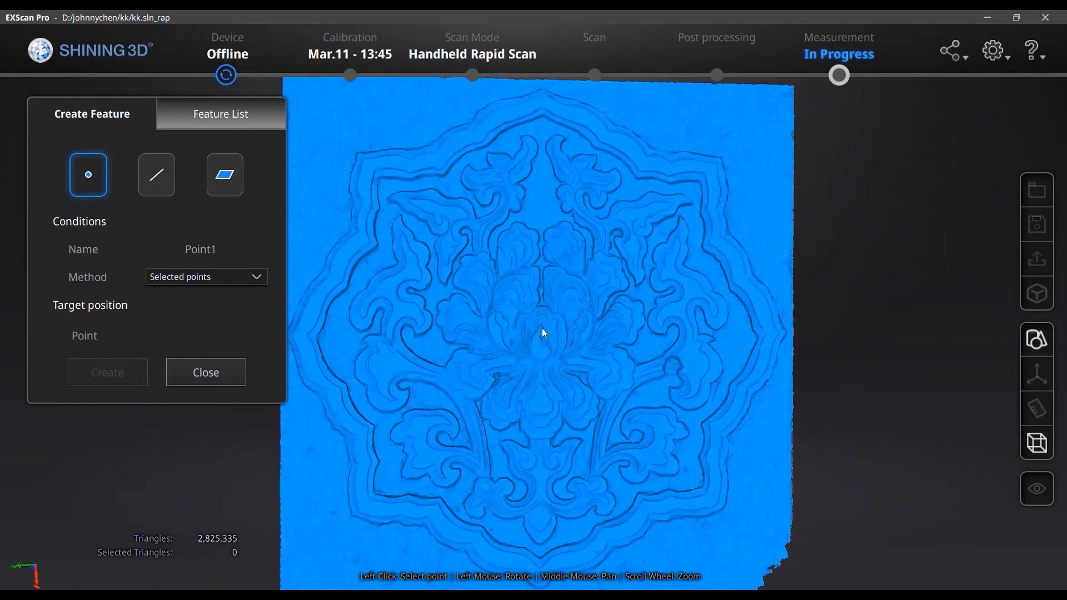
click(541, 205)
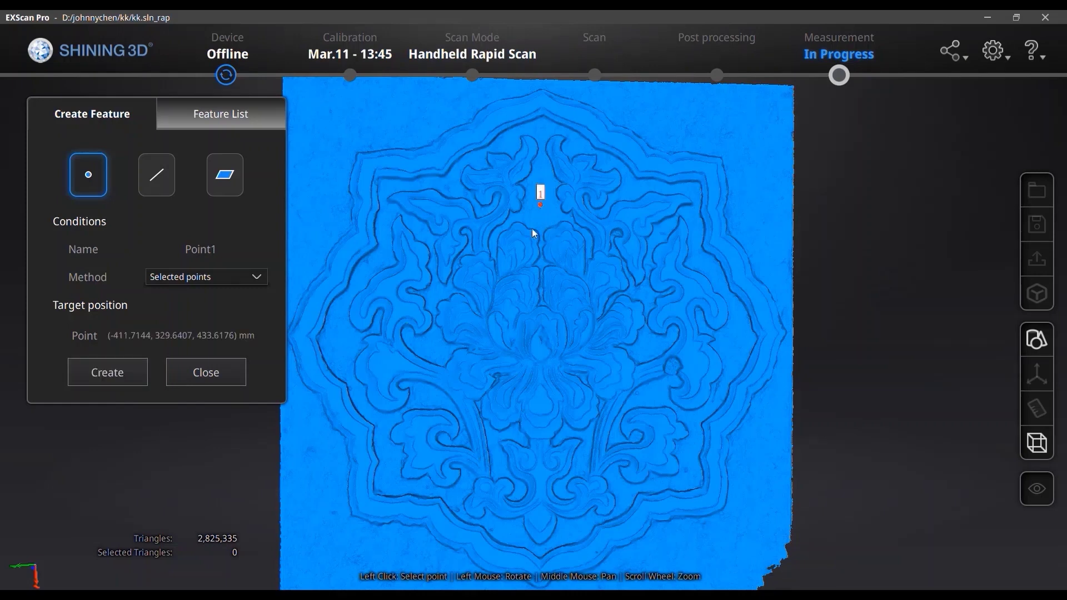
click(131, 371)
Create a Point-Point line feature from Point1 straight down to the ornament below the central flower
click(157, 175)
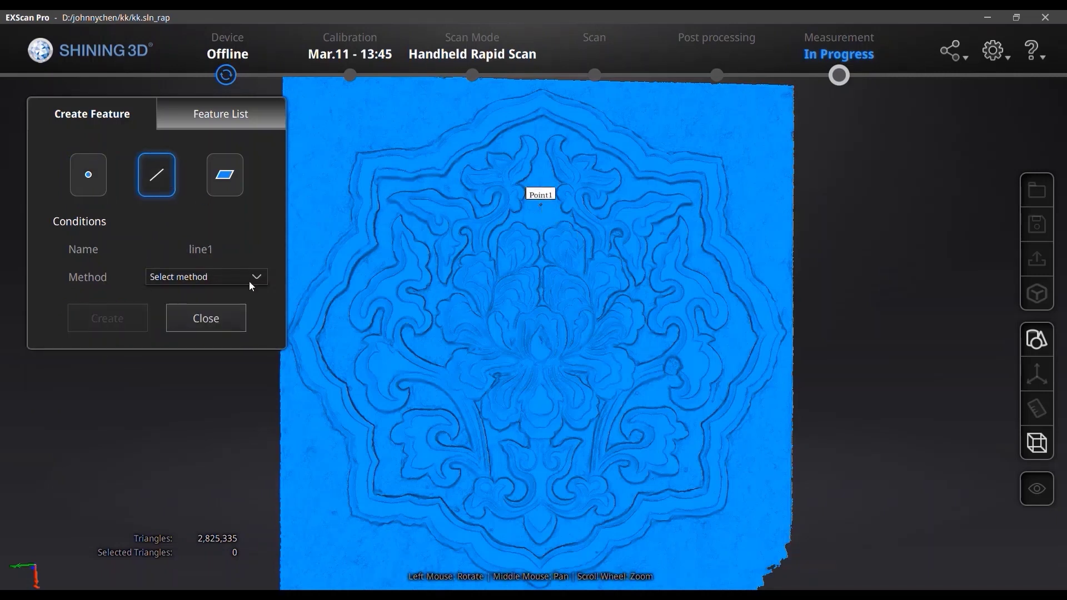
click(221, 279)
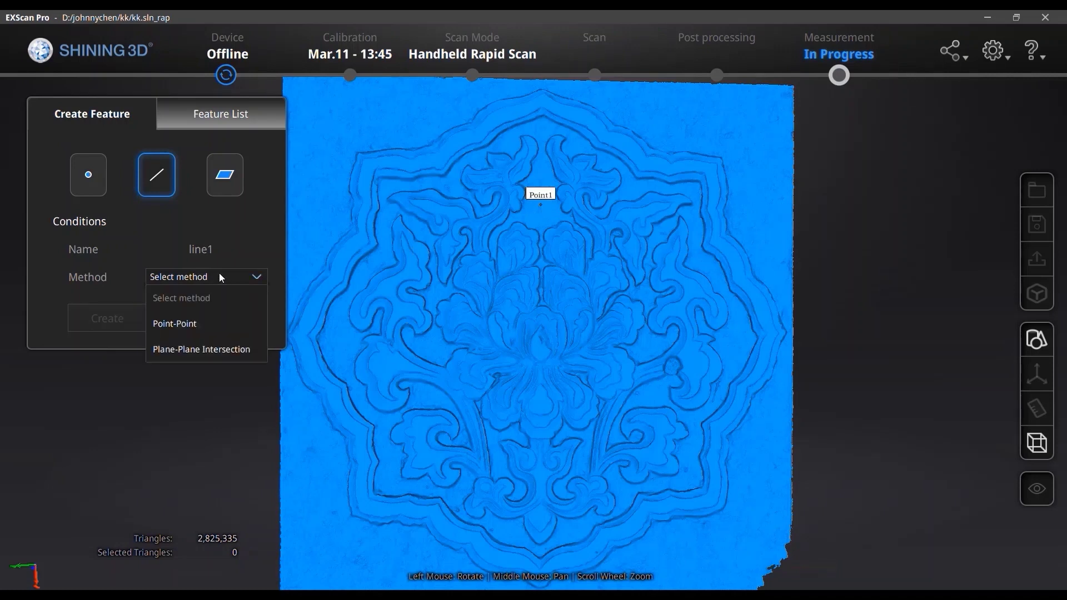
click(215, 325)
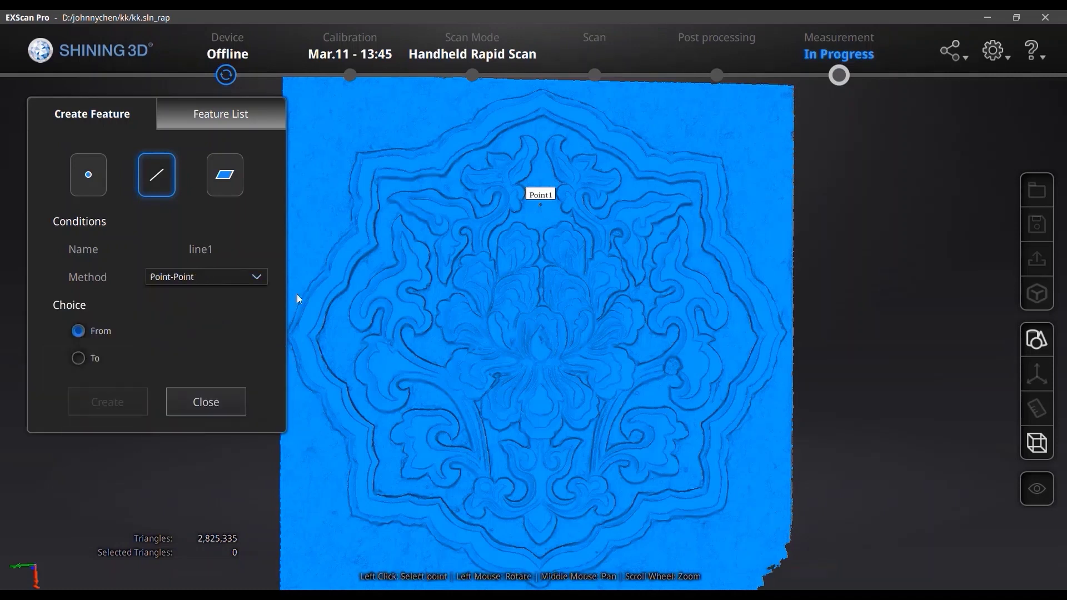
click(541, 205)
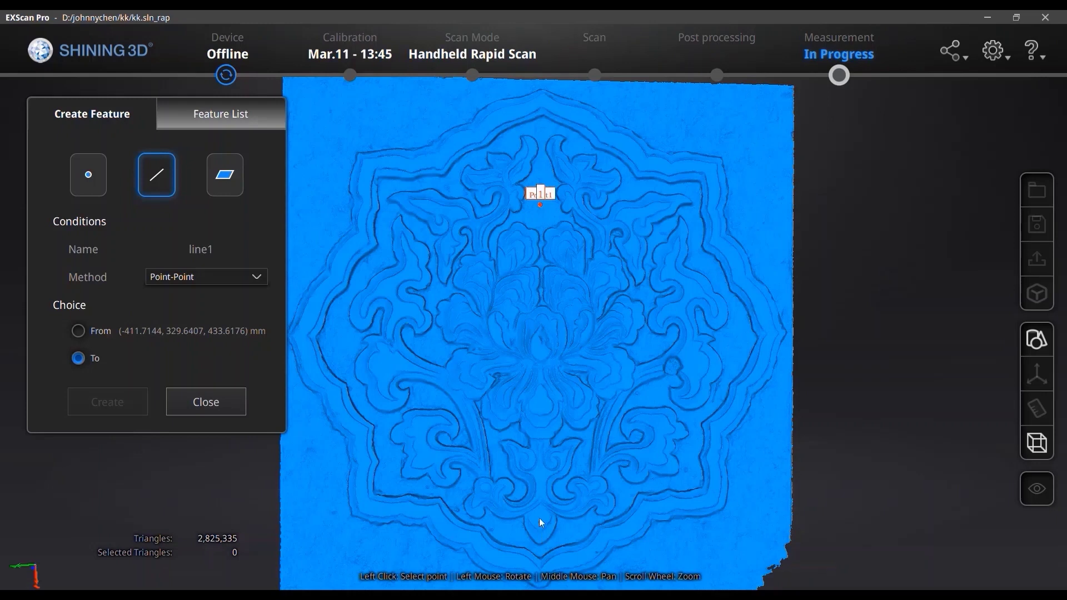
click(542, 477)
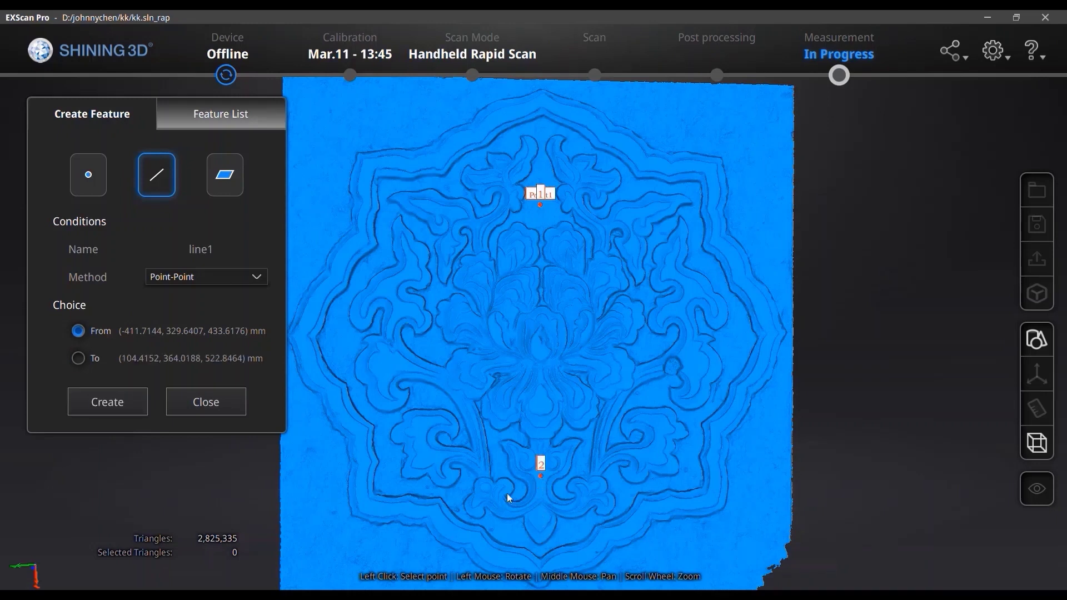
click(127, 410)
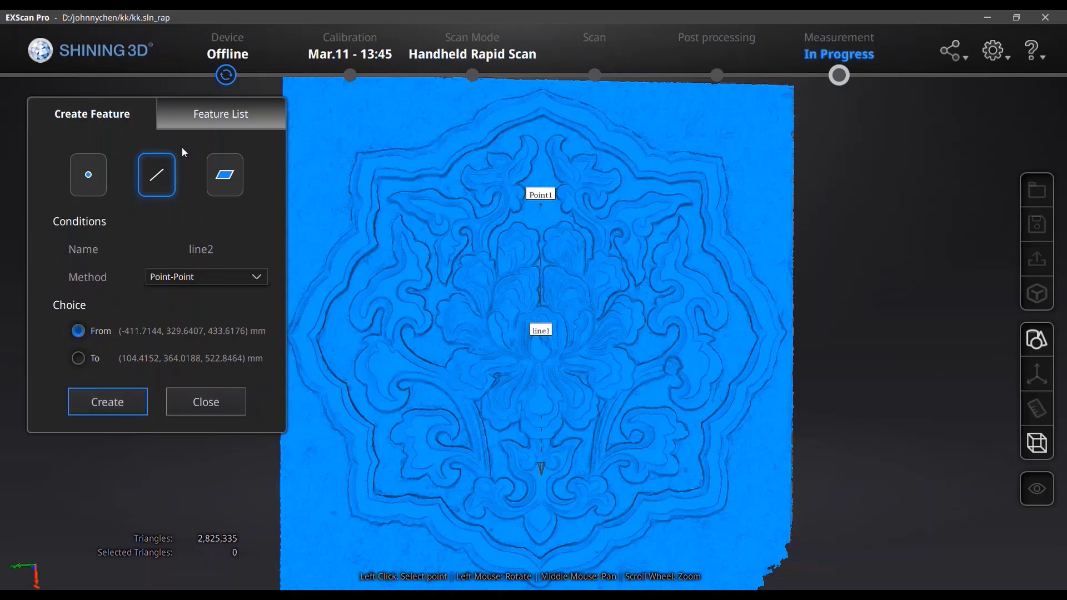
Create a 3 Points Fit plane from the flat background's upper-left, upper-right and lower-left areas, and finish feature creation
click(223, 175)
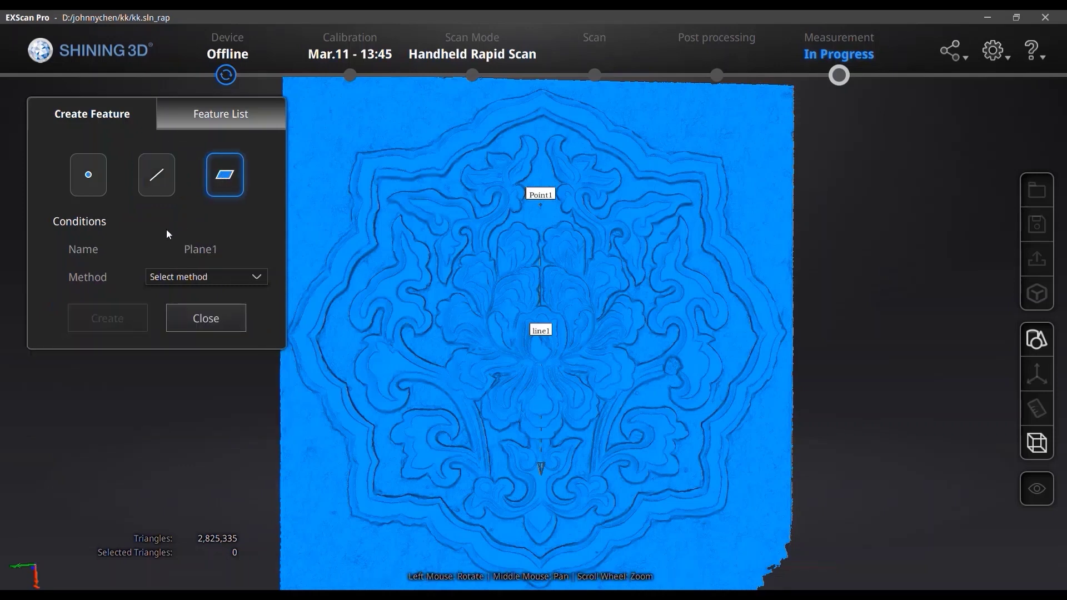
click(190, 270)
click(191, 274)
click(193, 276)
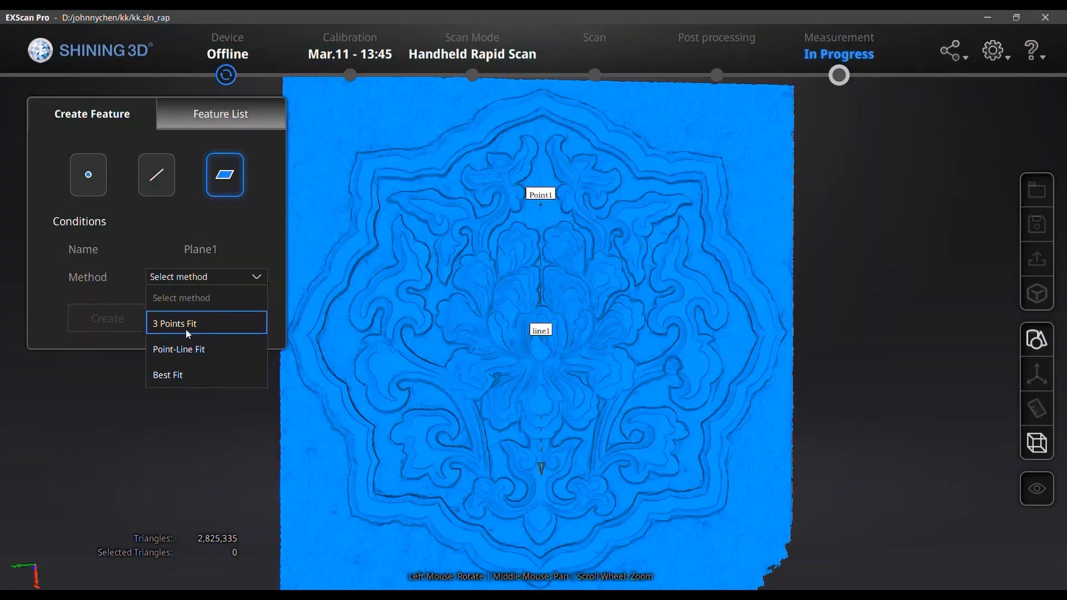
click(186, 328)
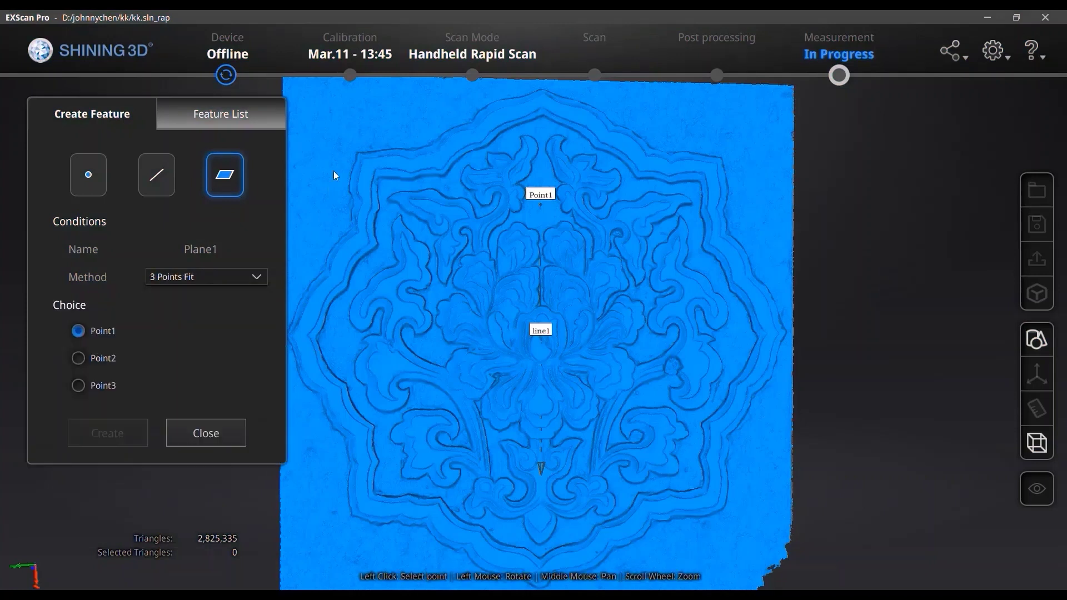
click(336, 138)
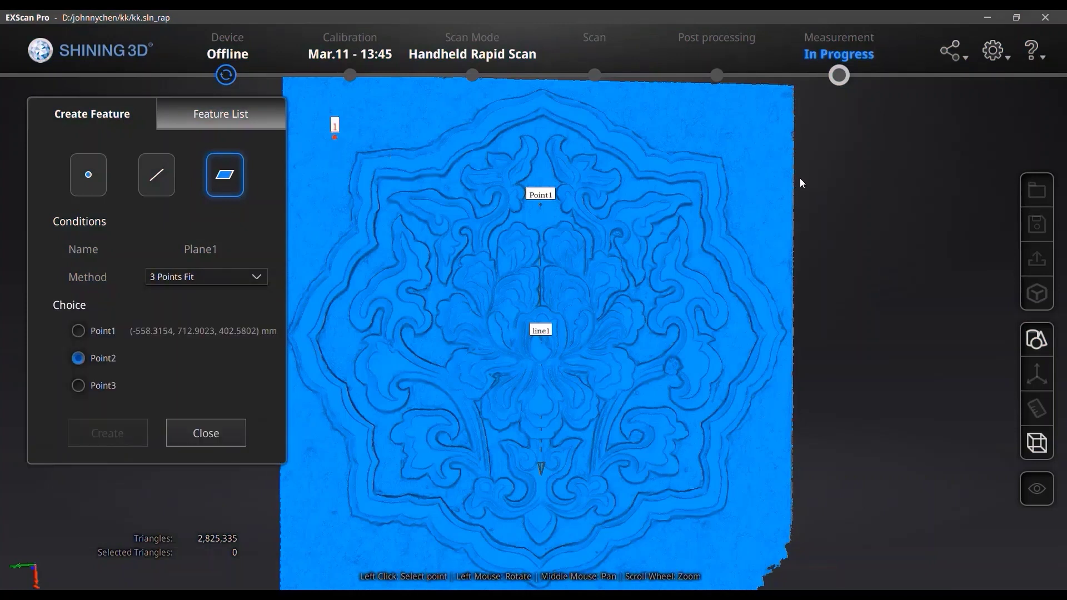
click(759, 149)
click(397, 552)
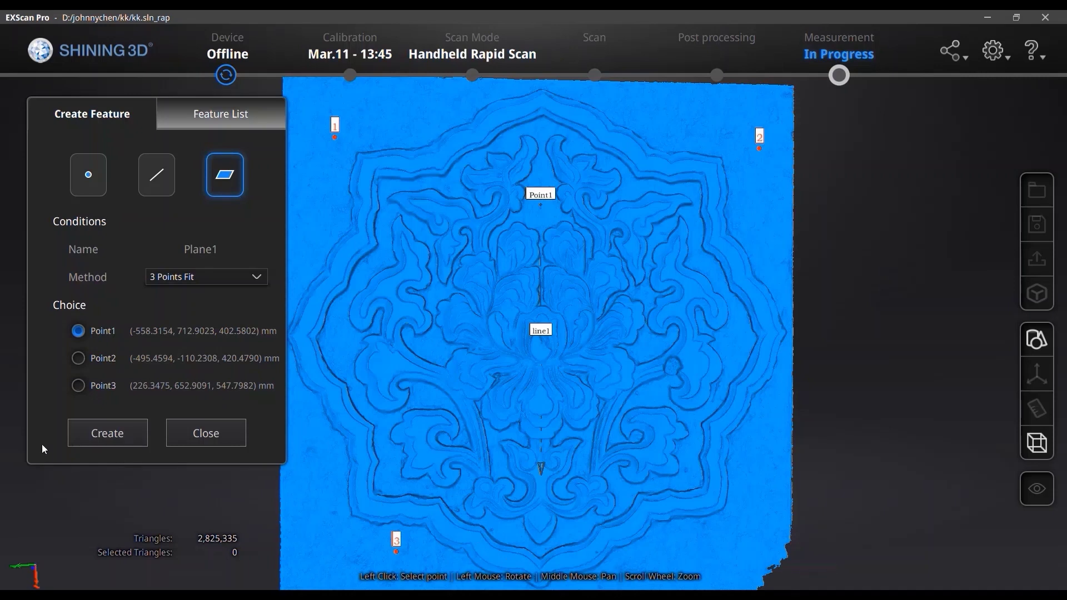
click(112, 433)
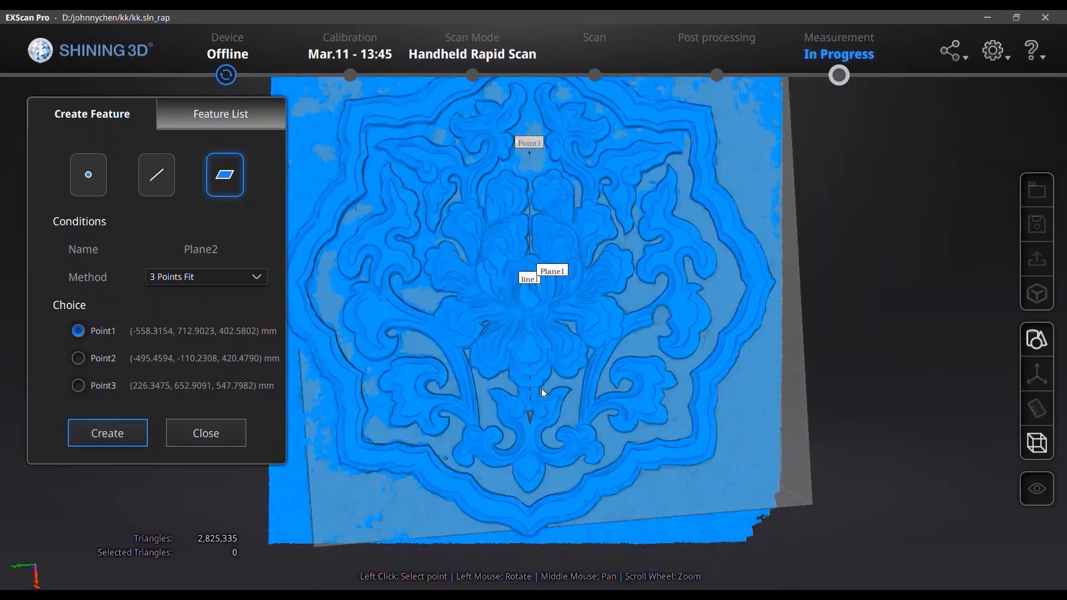
drag(541, 385, 329, 455)
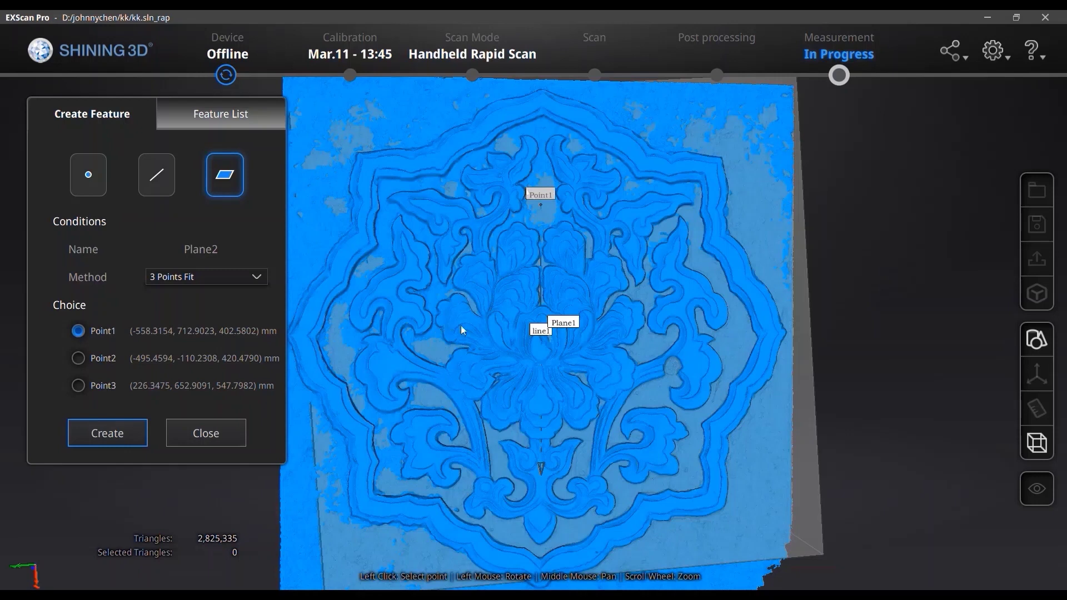
drag(545, 372, 354, 429)
click(221, 434)
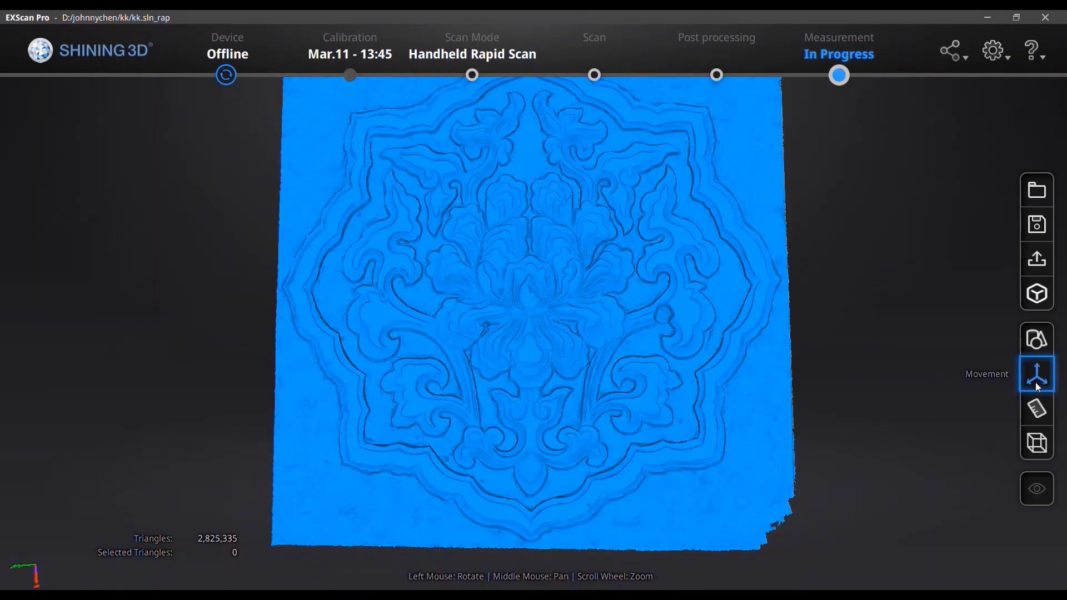
Align the model with 3-2-1 System Movement, using Plane1 constrained to Z-, Line1 to X- and Point1 as the point
click(1034, 382)
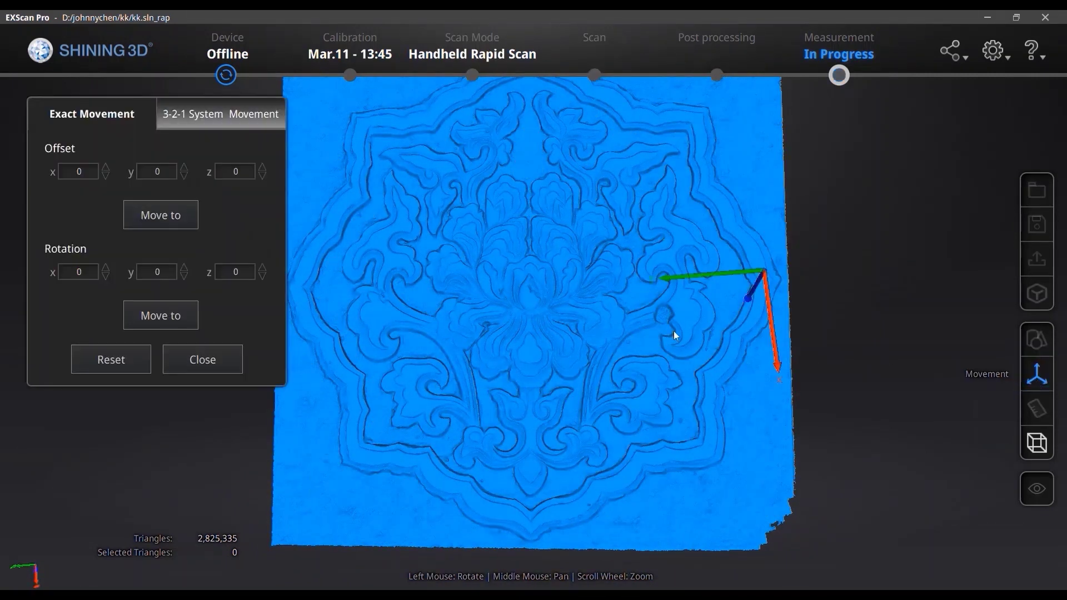
click(222, 115)
click(155, 178)
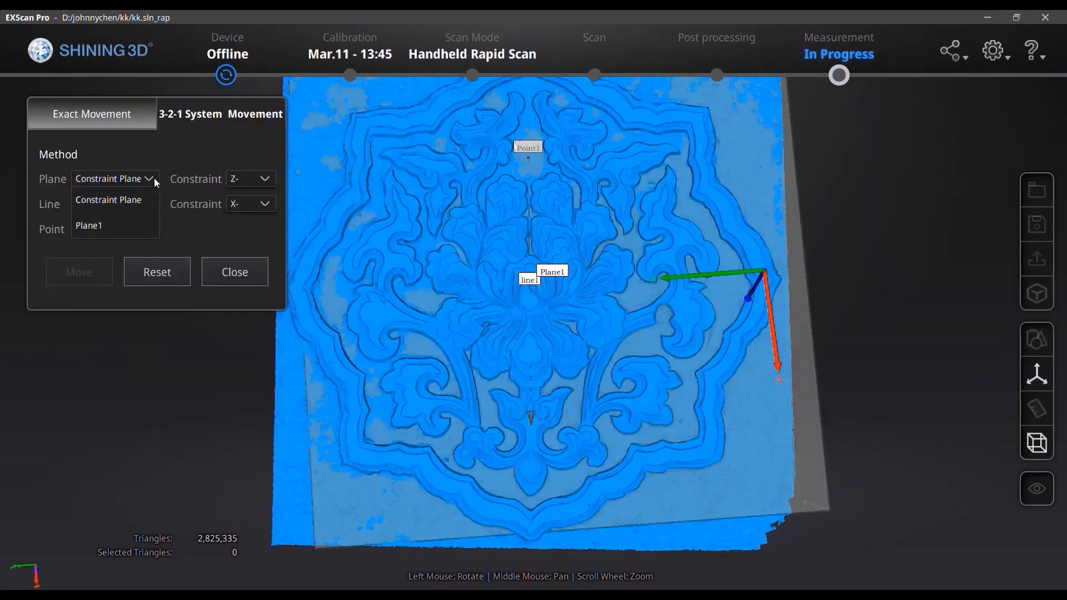
click(122, 220)
click(122, 206)
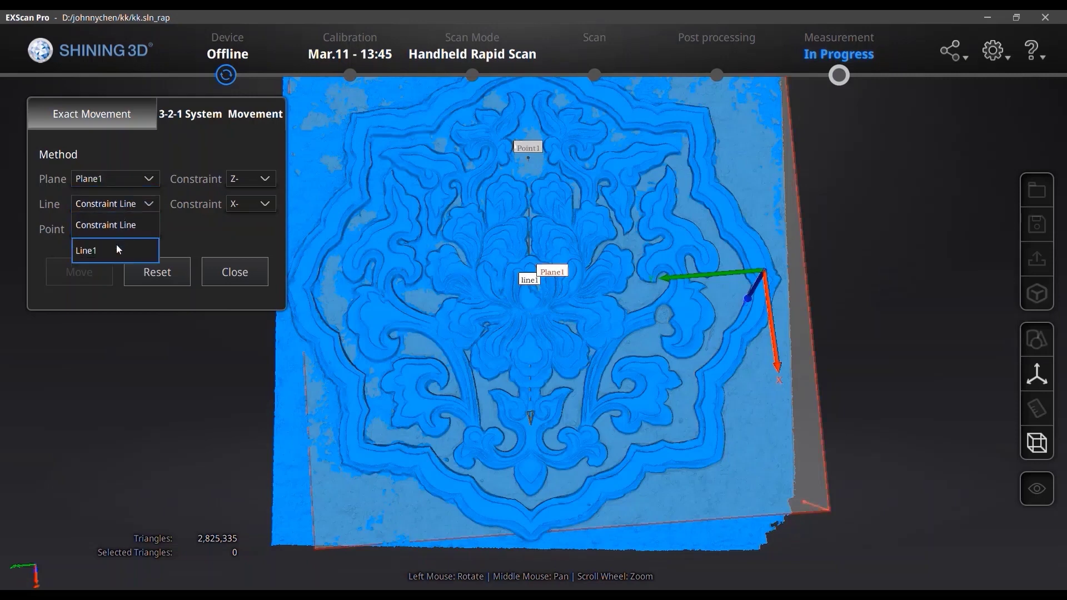
click(116, 251)
click(113, 231)
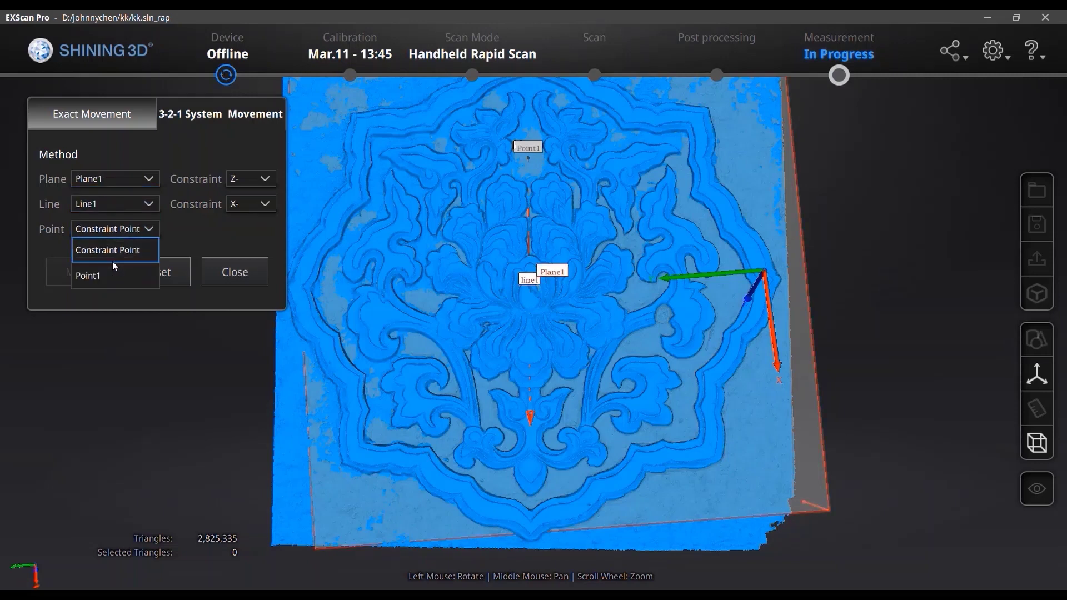
click(113, 275)
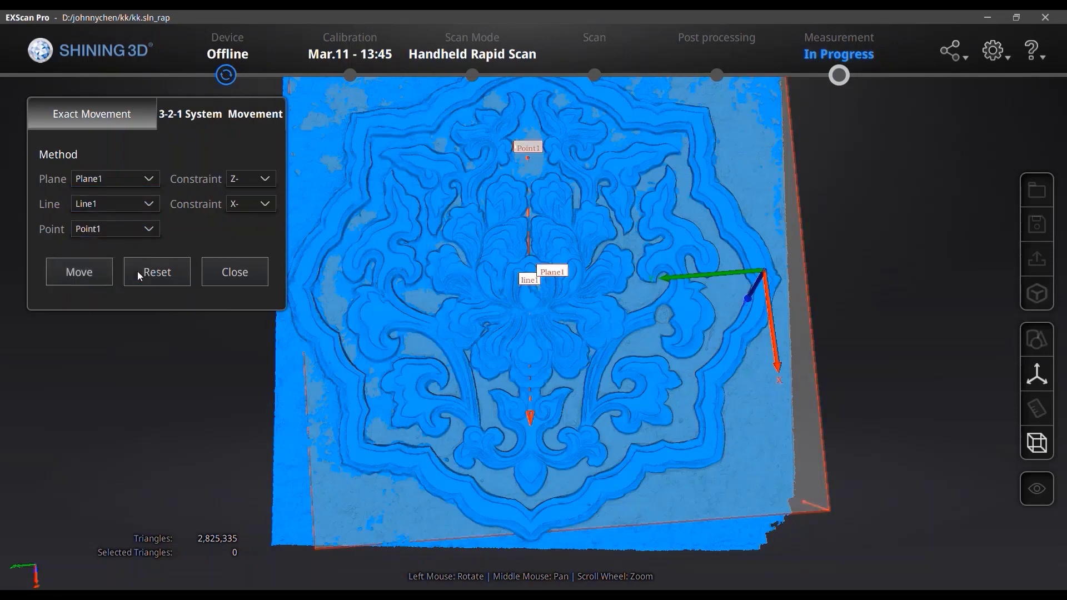
click(81, 279)
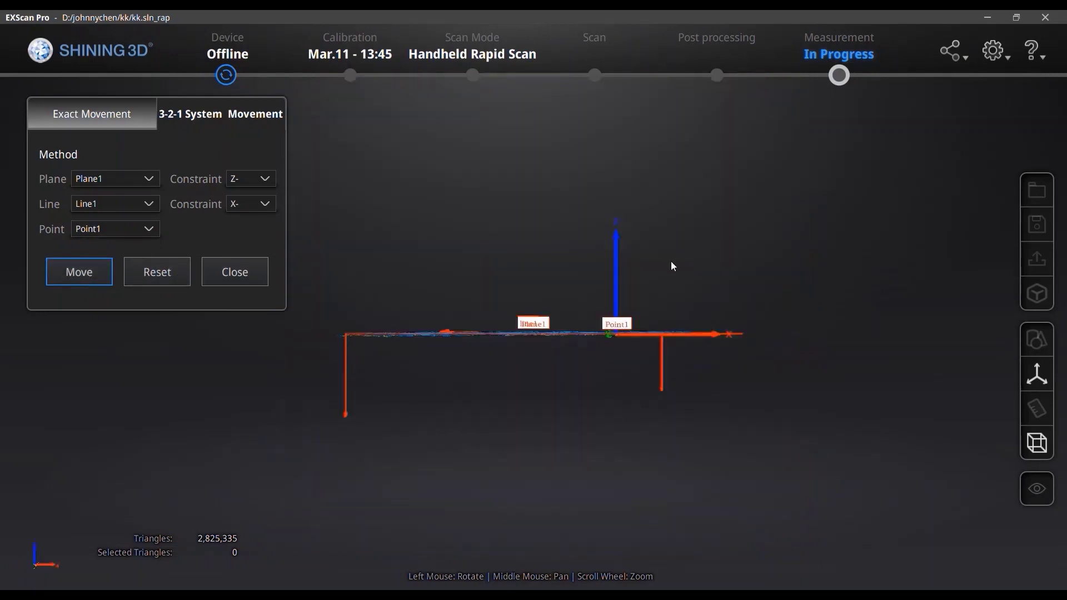
drag(673, 313, 720, 435)
drag(751, 401, 528, 296)
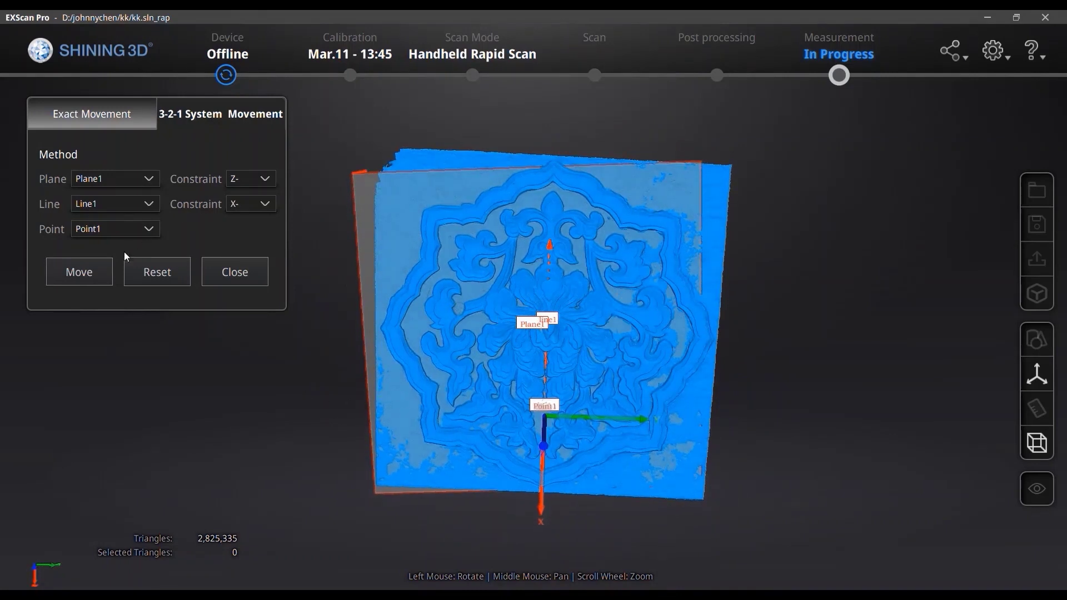
click(225, 272)
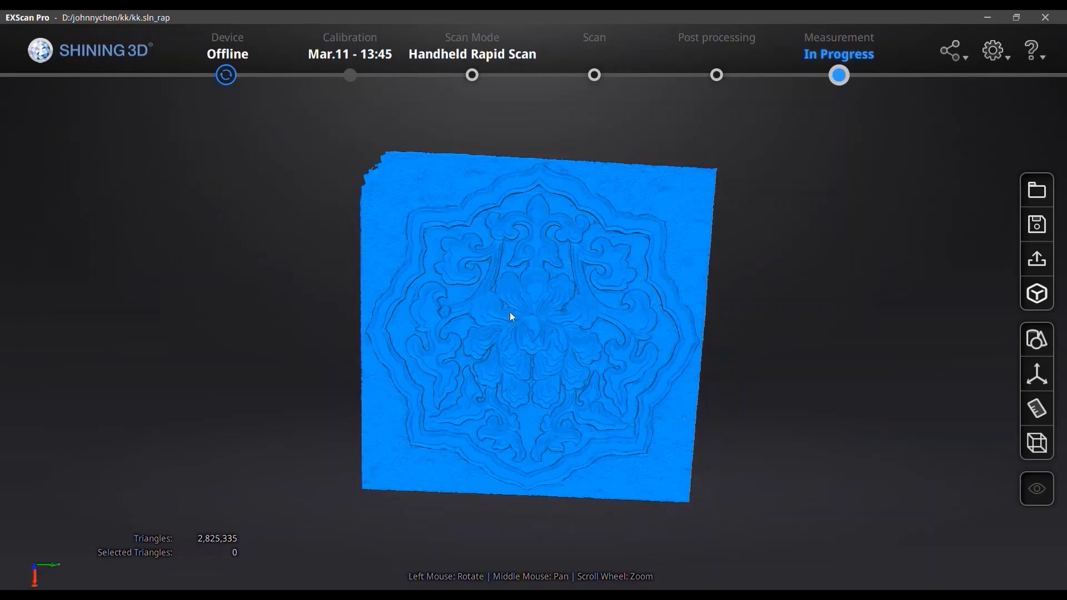
Check the aligned relief's orientation in the front, back, left and top views
drag(571, 338, 772, 272)
click(1047, 446)
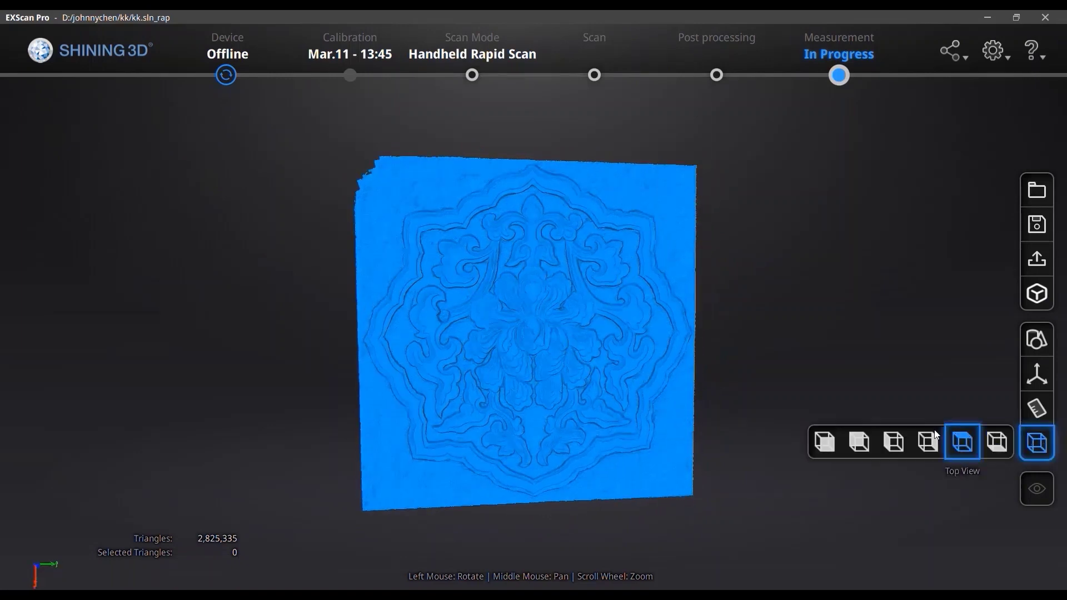
click(822, 449)
click(1037, 442)
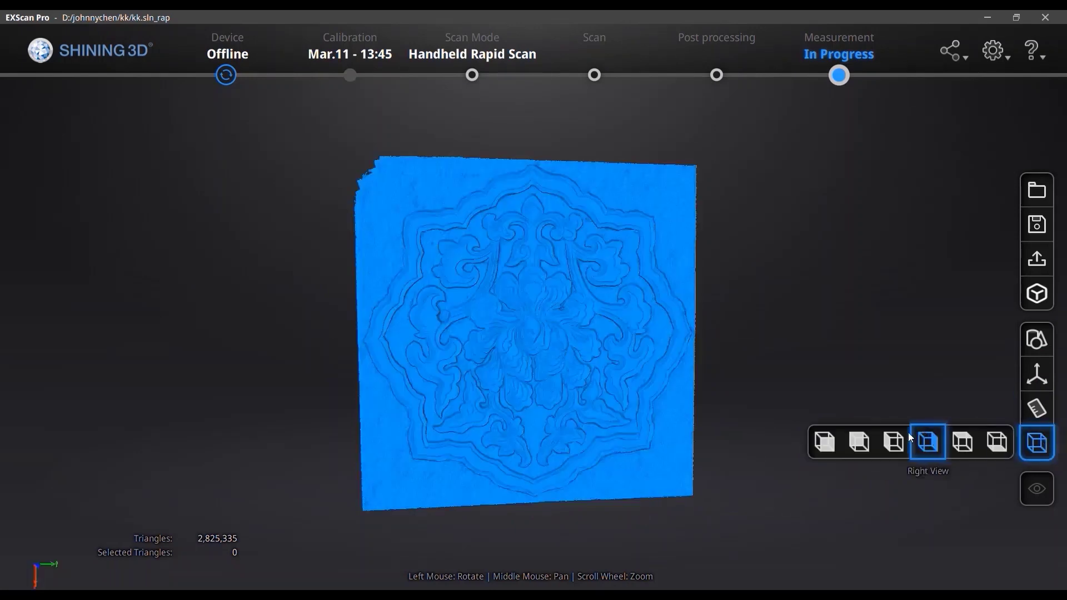
click(821, 449)
click(1037, 443)
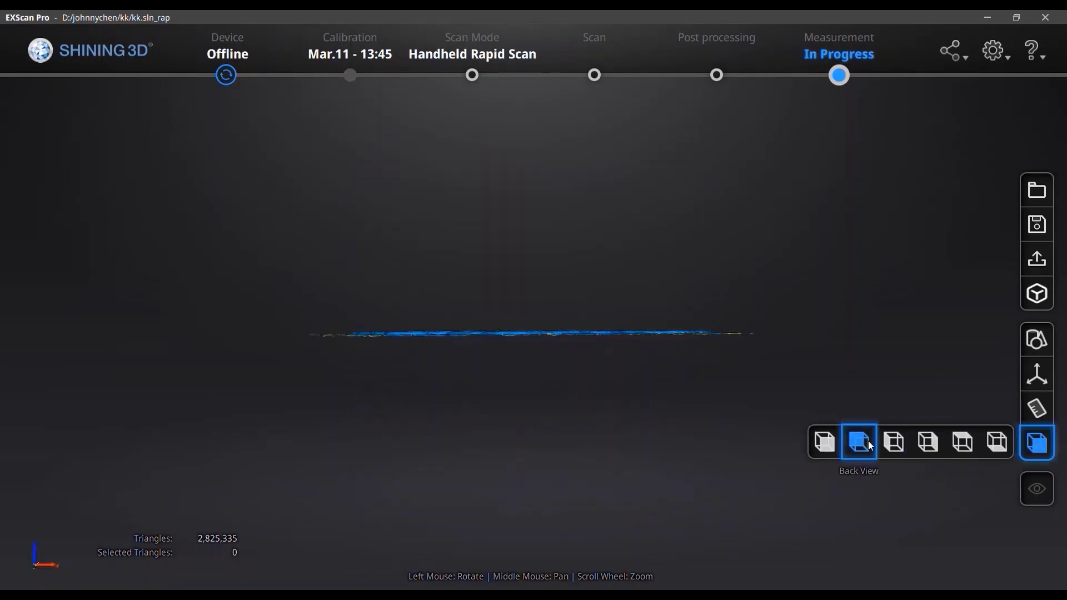
click(869, 444)
click(1037, 443)
click(894, 443)
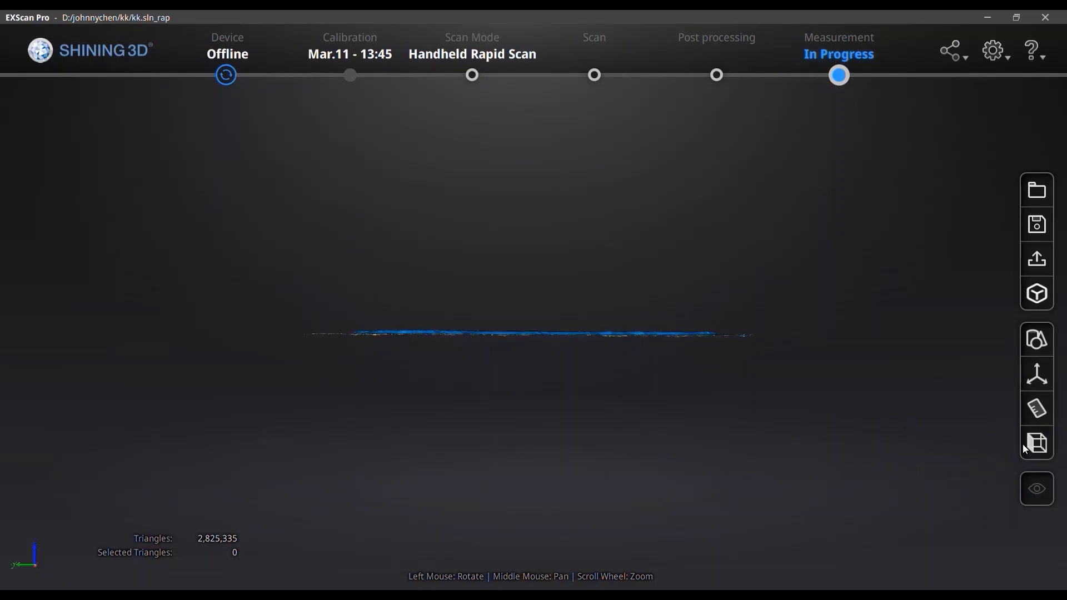
click(1036, 443)
click(973, 443)
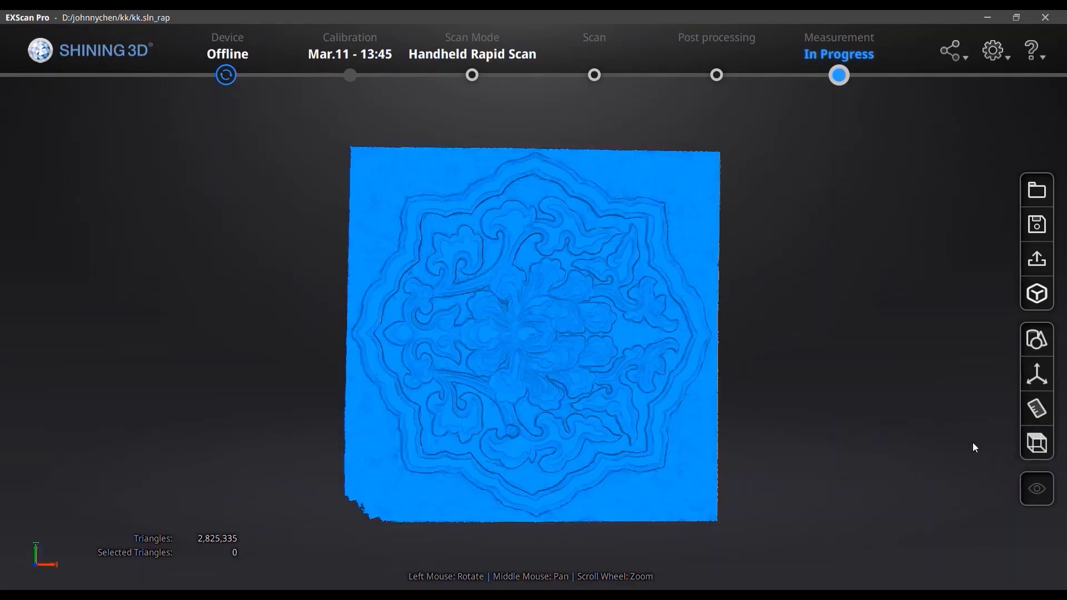